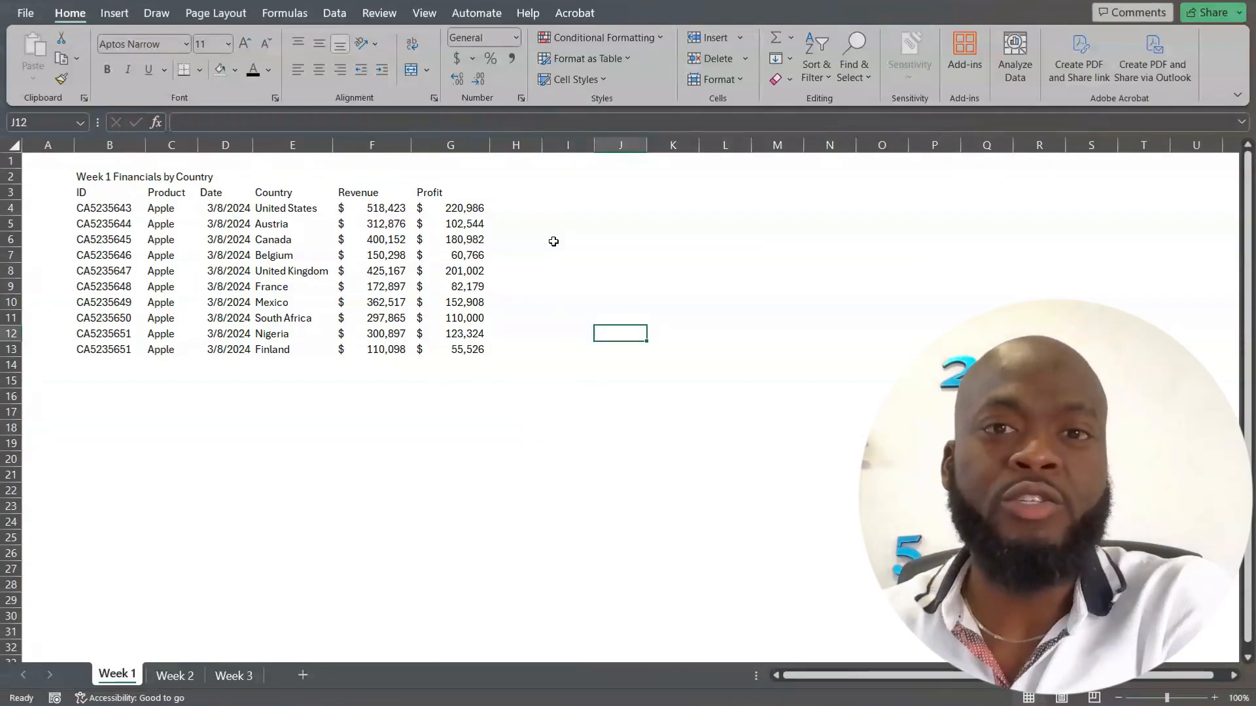
Enable the Developer tab in the ribbon customization options.
{"action": "right_click", "coordinate": [641, 73]}
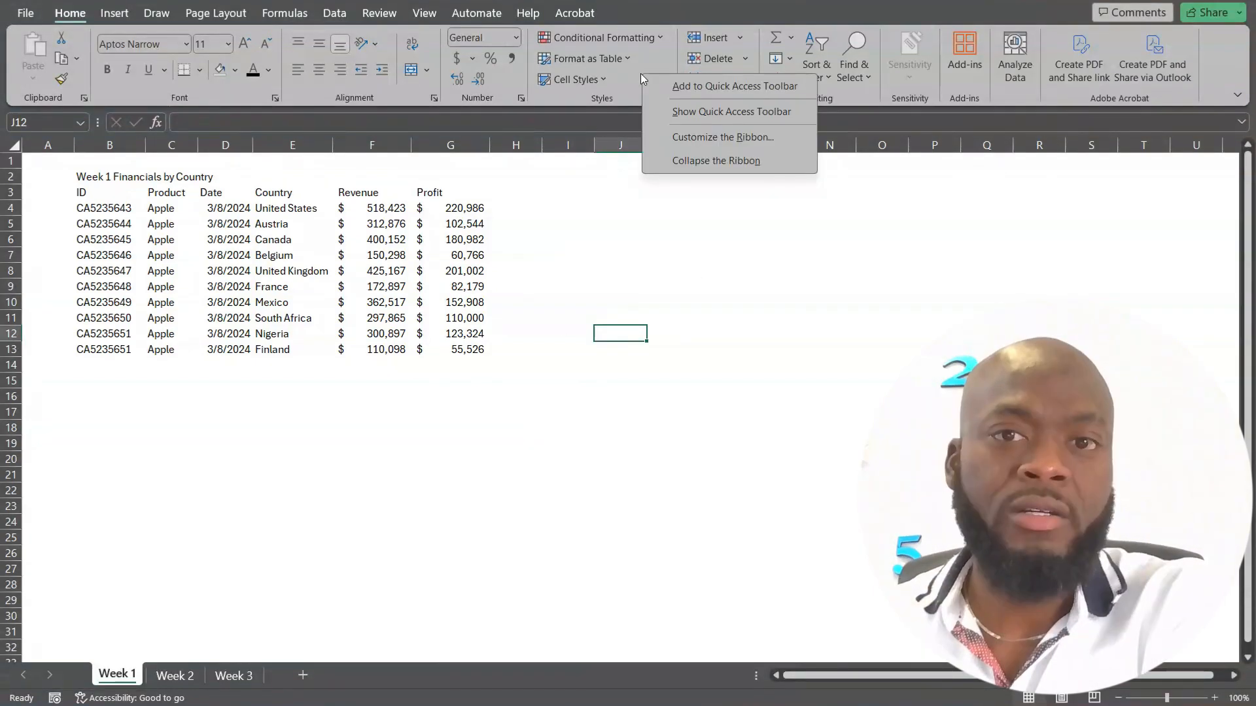
{"action": "left_click", "coordinate": [701, 138]}
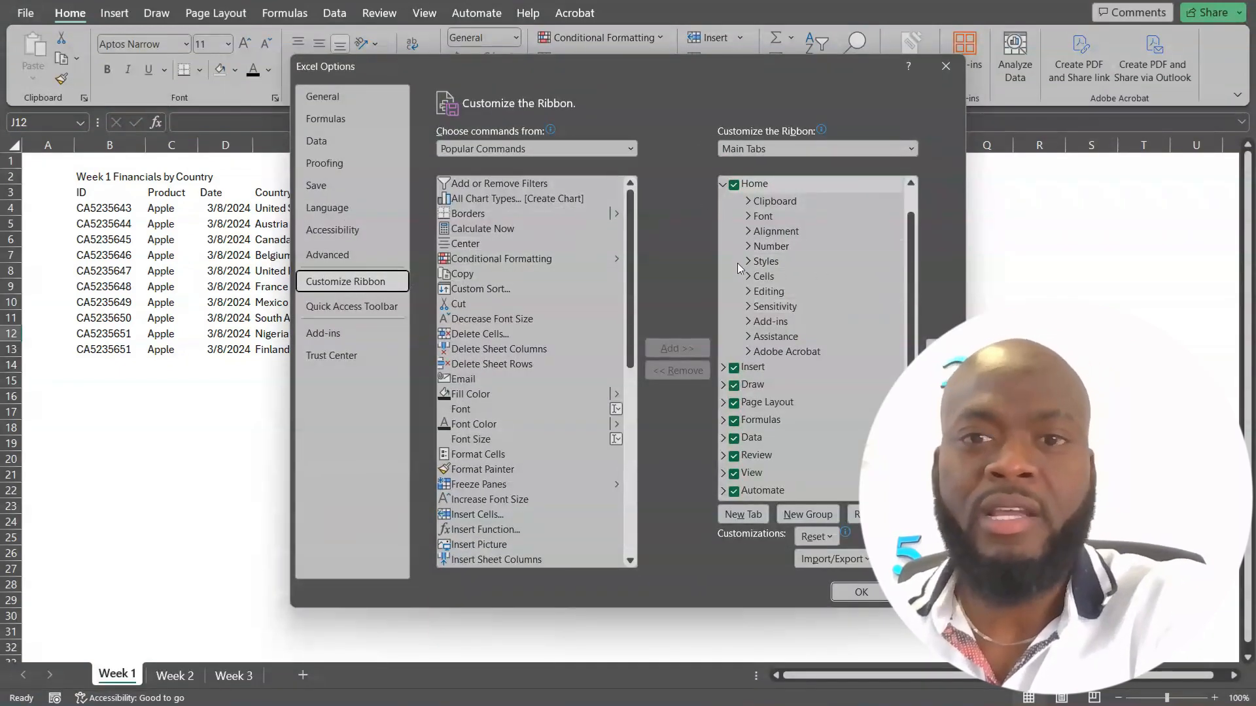
{"action": "scroll", "coordinate": [794, 352], "scroll_direction": "down", "scroll_amount": 1}
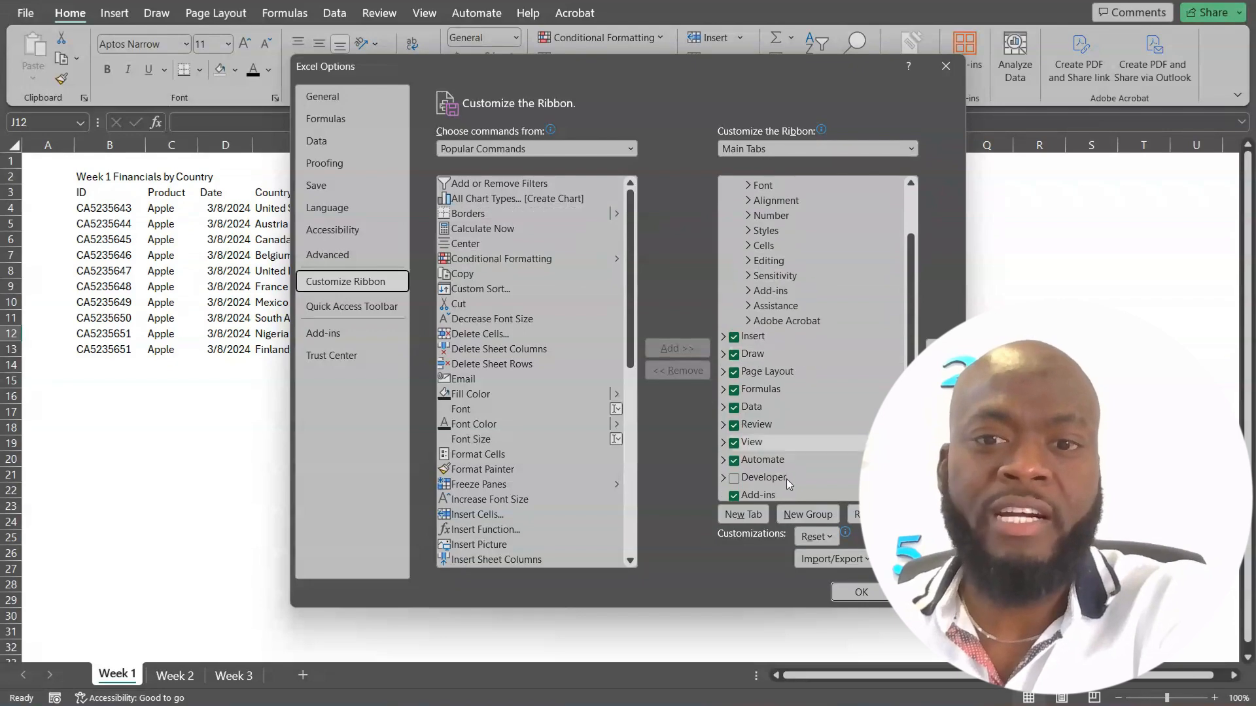
{"action": "left_click", "coordinate": [734, 478]}
{"action": "left_click", "coordinate": [846, 591]}
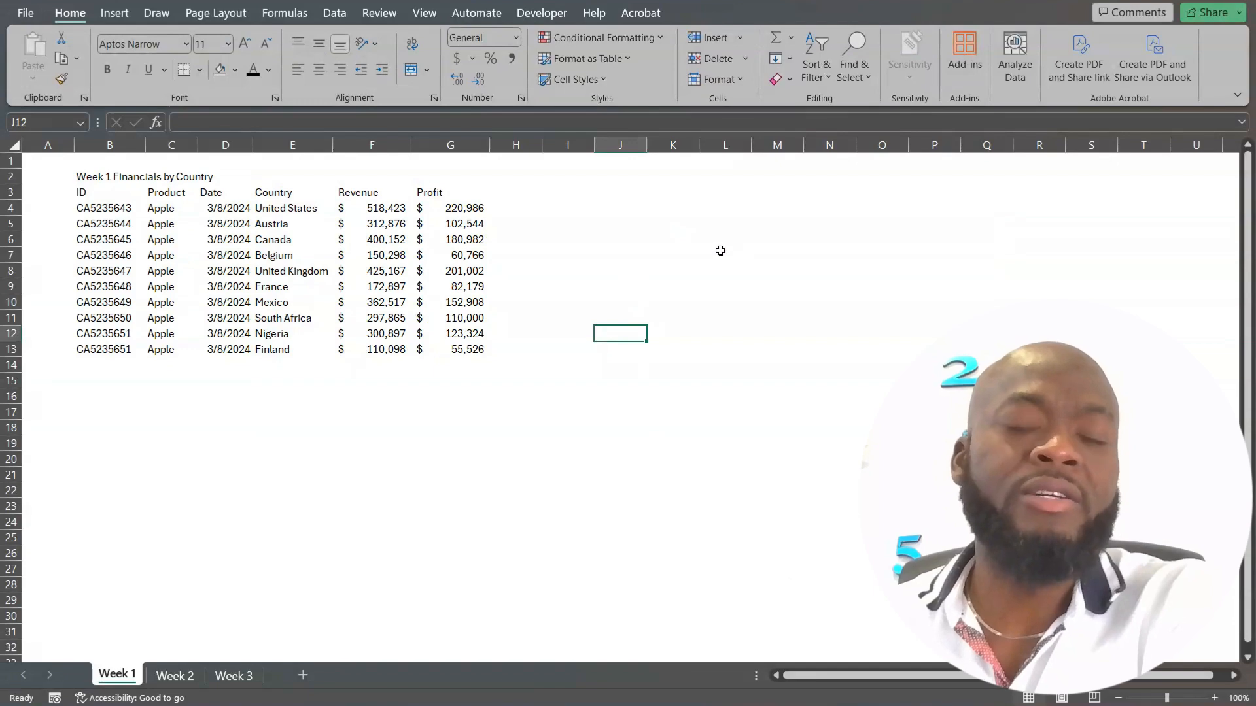
Start recording a macro named Format, stored in This Workbook.
{"action": "left_click", "coordinate": [544, 14]}
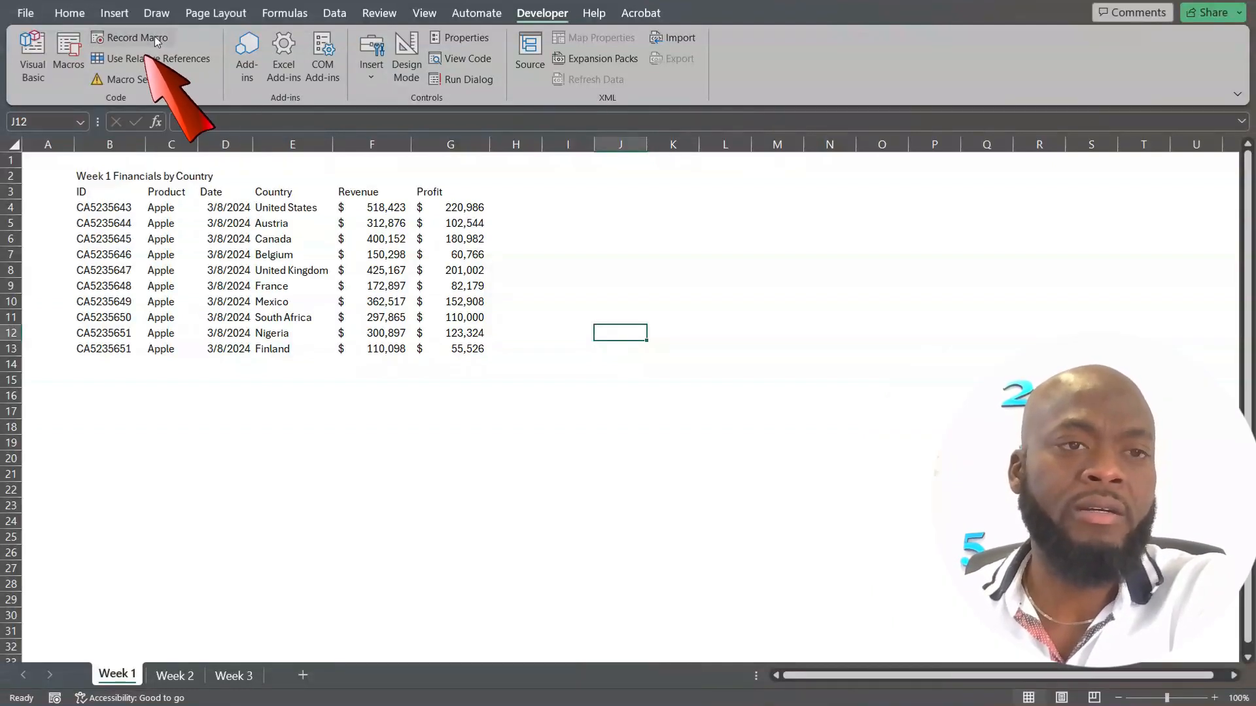
{"action": "left_click", "coordinate": [154, 36]}
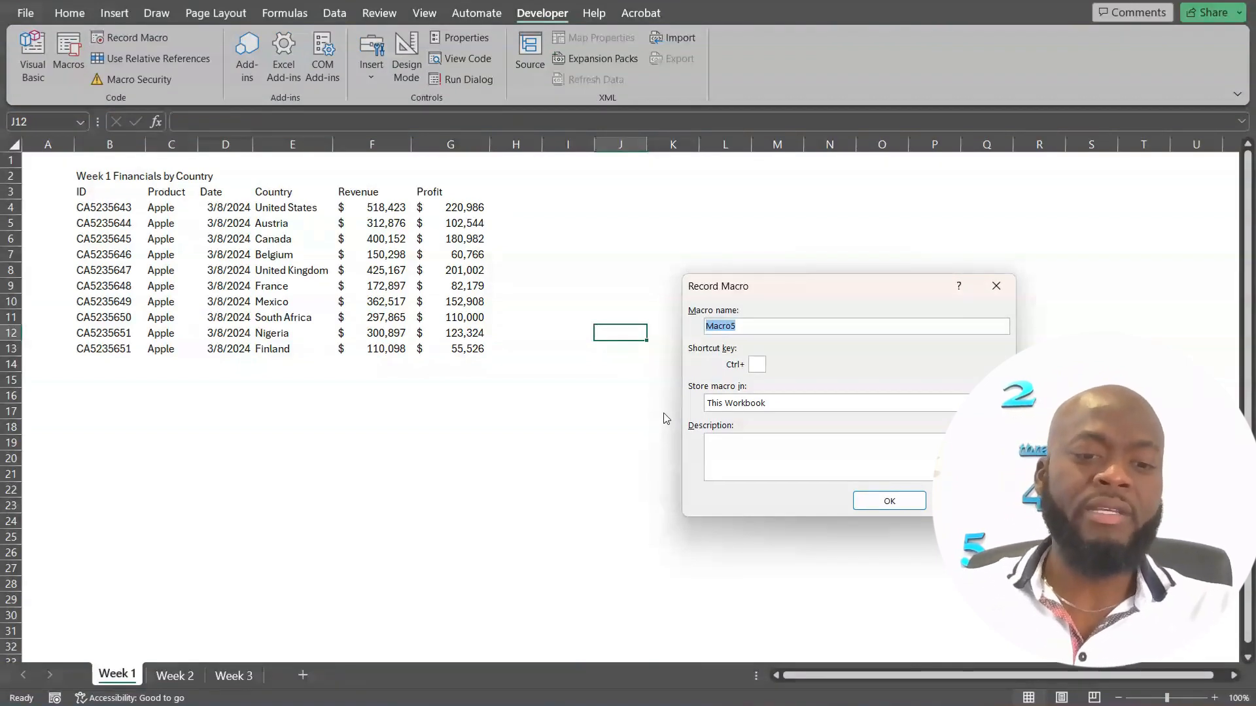
{"action": "type", "text": "Format"}
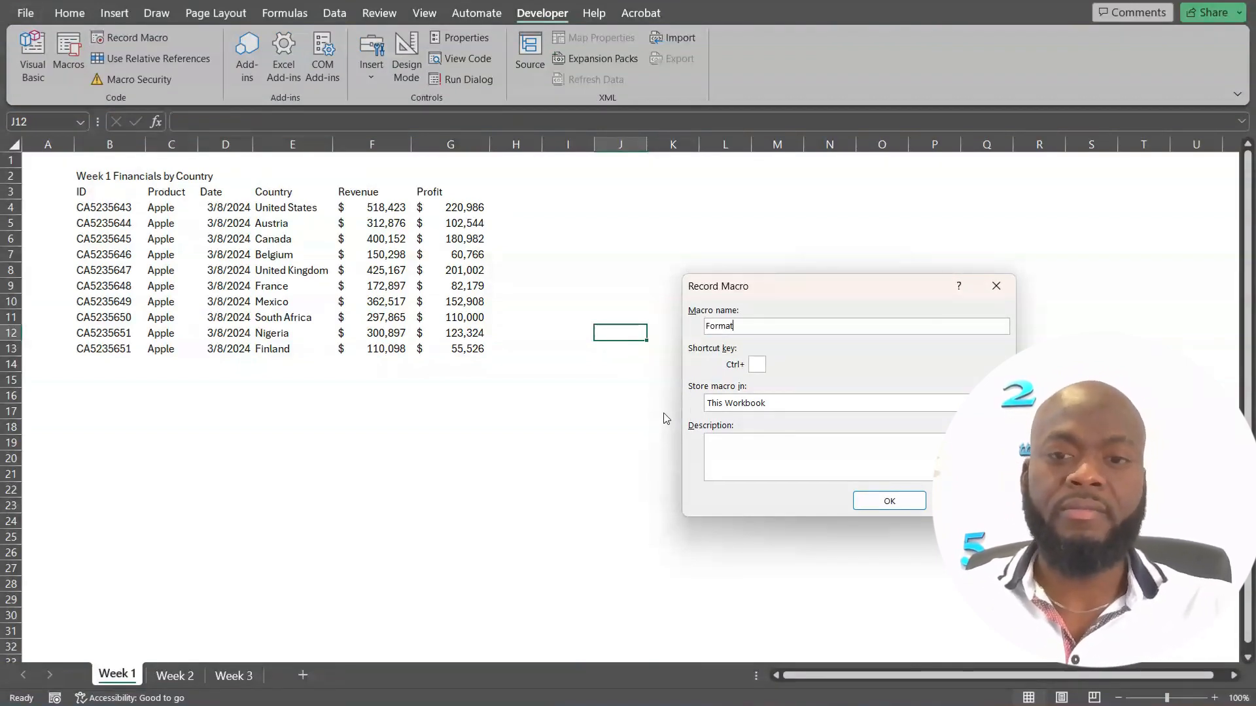
{"action": "left_click", "coordinate": [889, 500]}
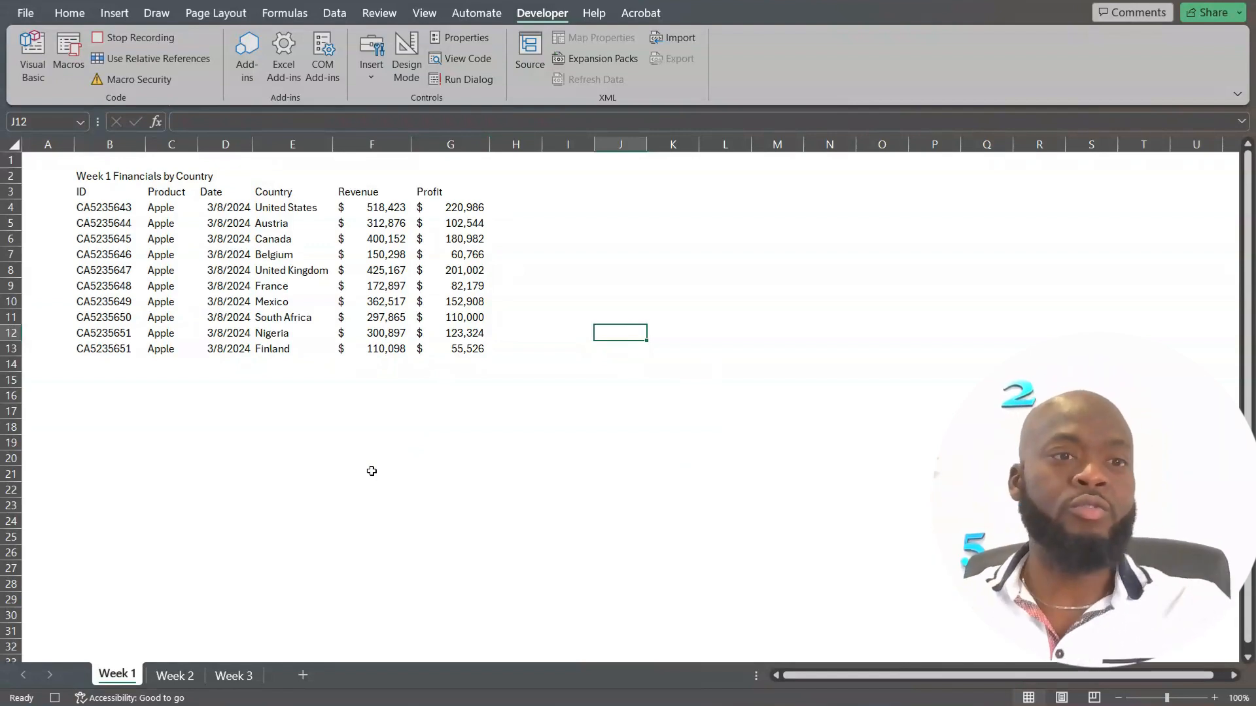
Merge and center the Week 1 table title across columns B to G in row 2.
{"action": "left_click", "coordinate": [81, 176]}
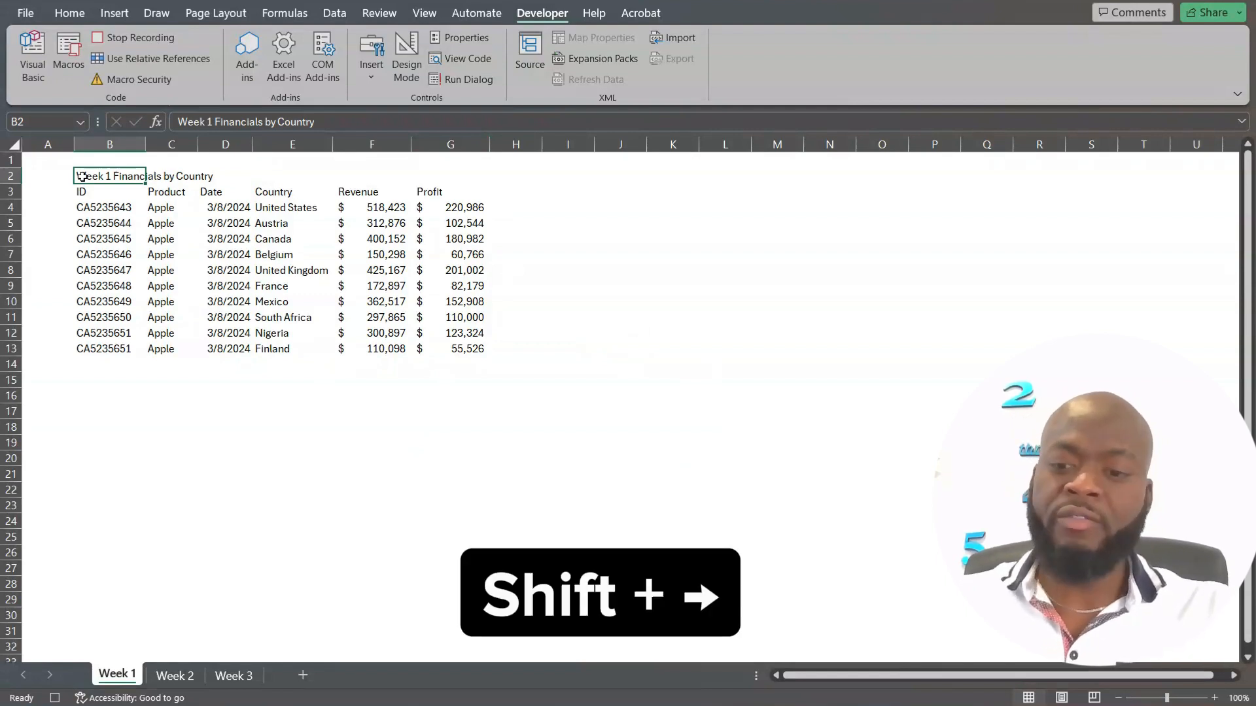
{"action": "key", "text": "shift+Right"}
{"action": "key", "text": "shift+Right"}
{"action": "key", "text": "shift+Right"}
{"action": "key", "text": "shift+Right"}
{"action": "key", "text": "shift+Right"}
{"action": "key", "text": "alt"}
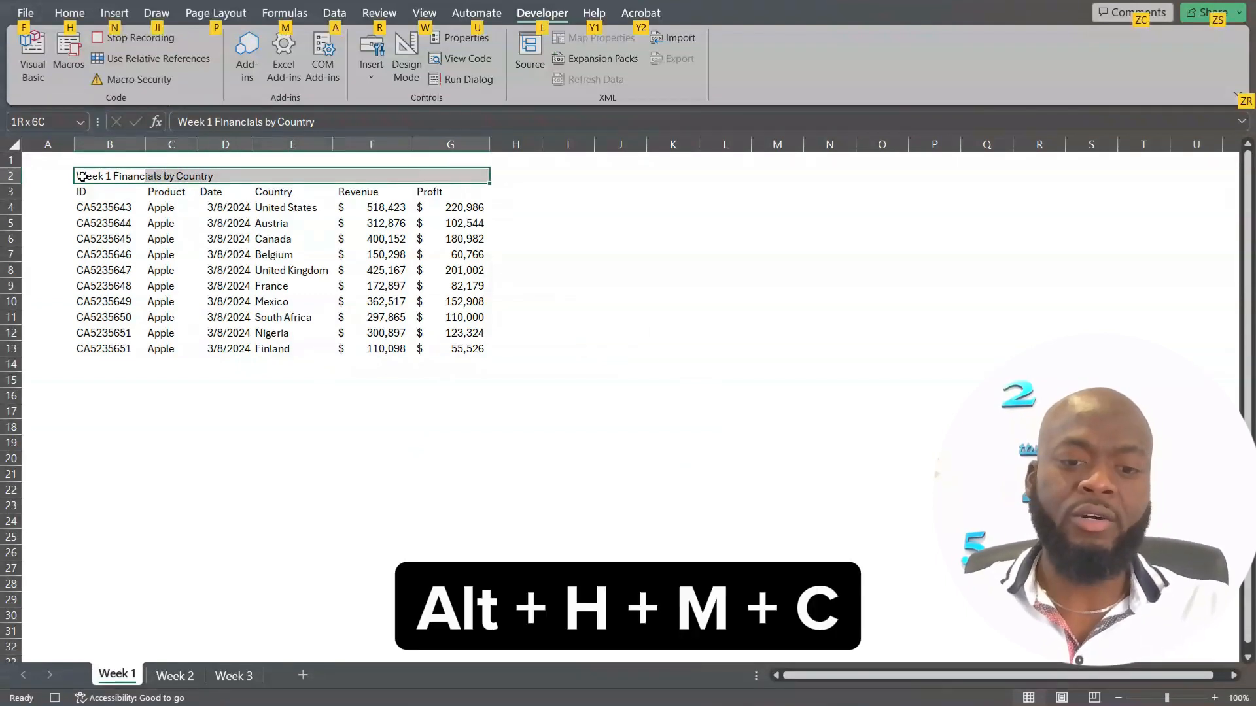
{"action": "key", "text": "h"}
{"action": "key", "text": "m"}
{"action": "key", "text": "c"}
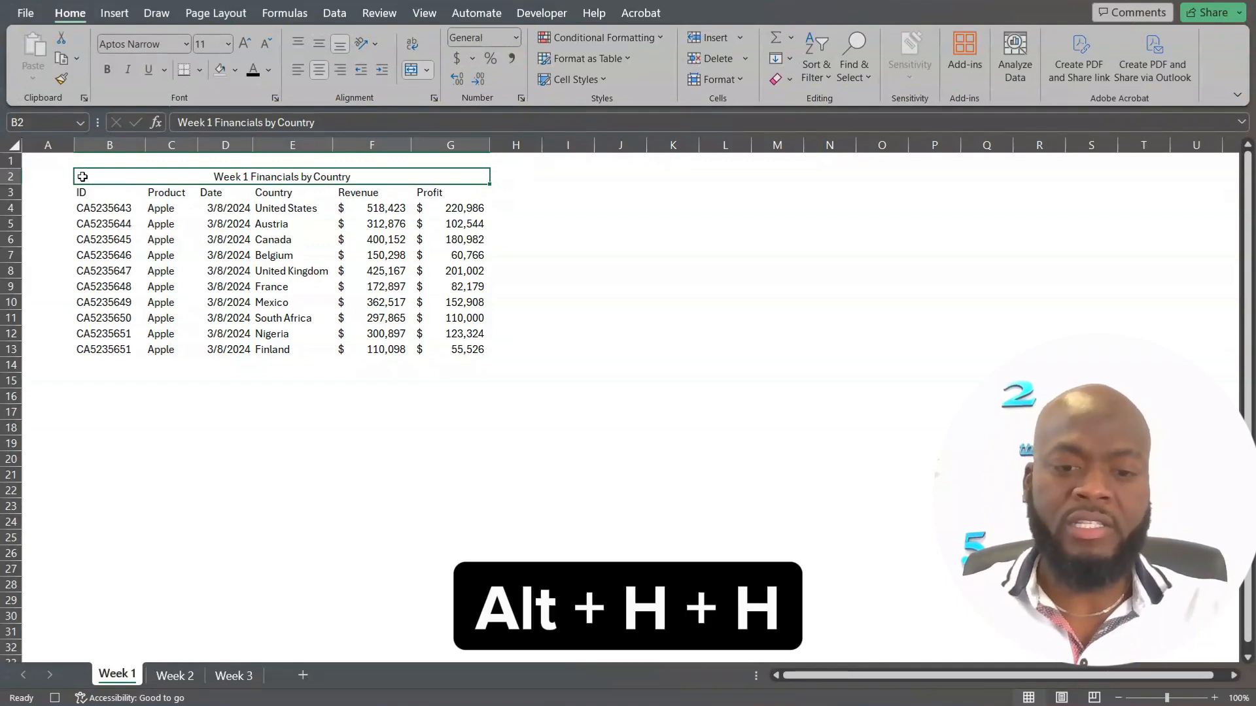
Fill the merged title cell with the dark blue-teal theme color.
{"action": "key", "text": "alt+h"}
{"action": "key", "text": "h"}
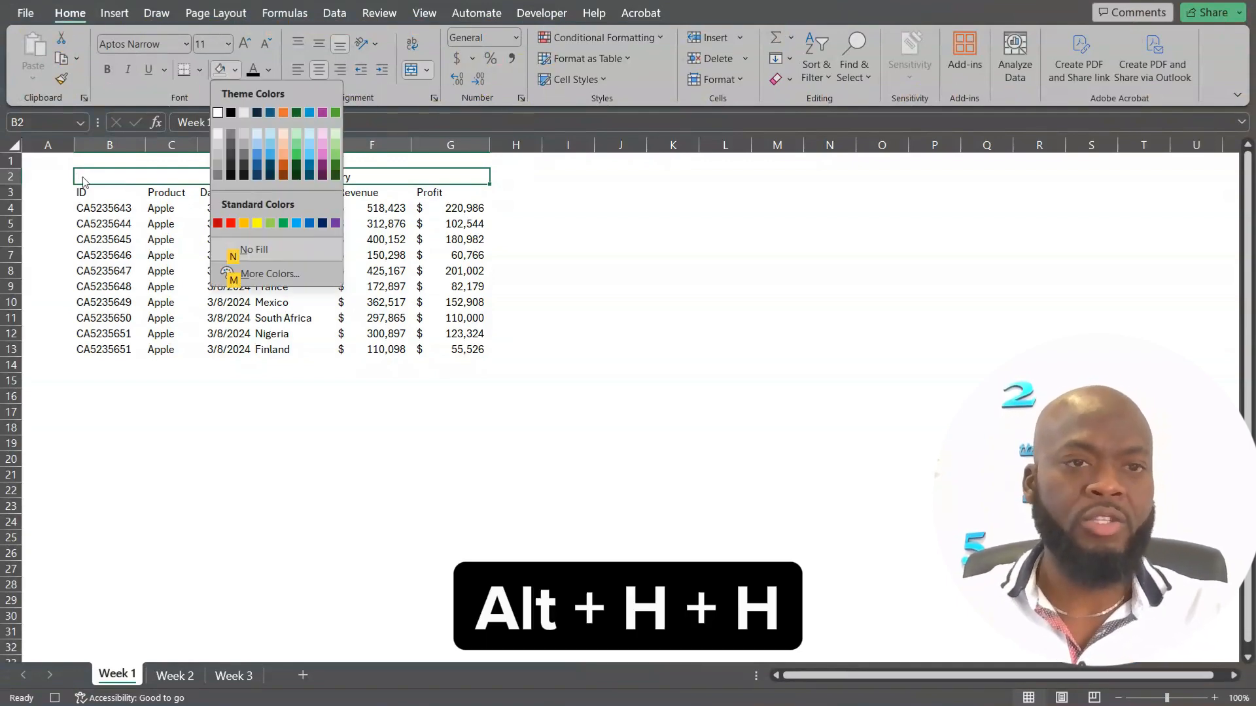
{"action": "left_click", "coordinate": [270, 113]}
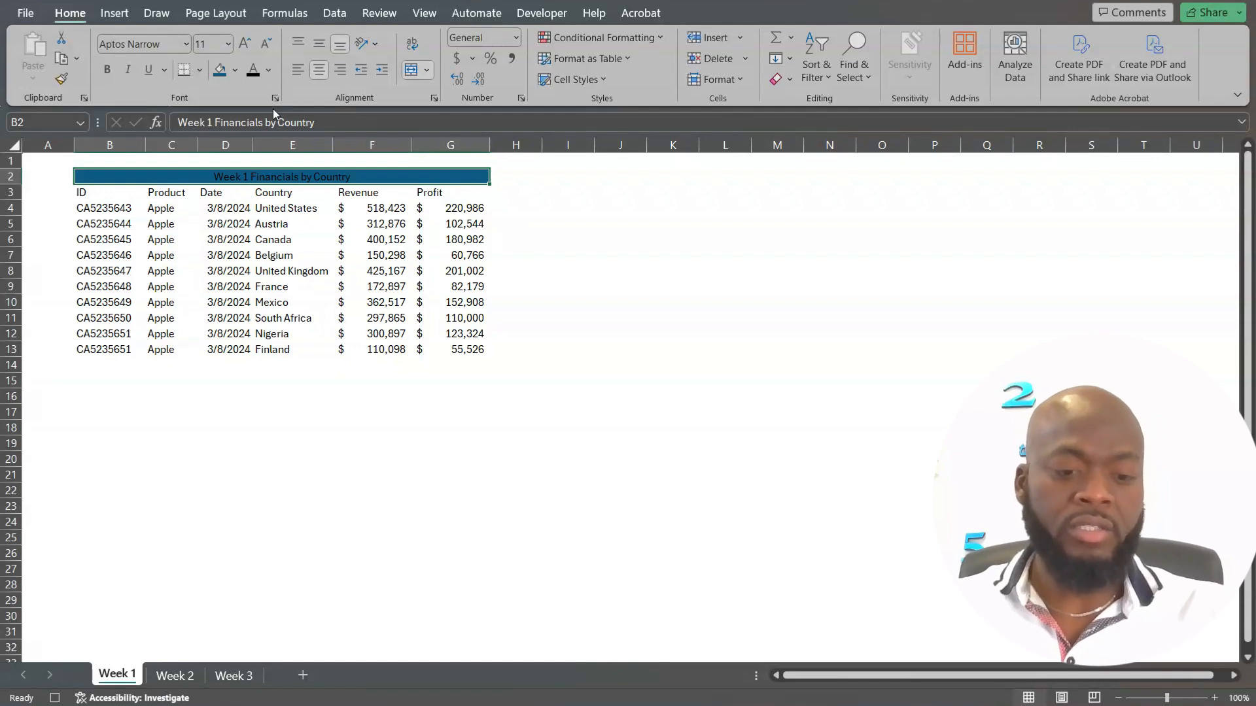
Make the title text of the Week 1 table white and bold.
{"action": "key", "text": "alt"}
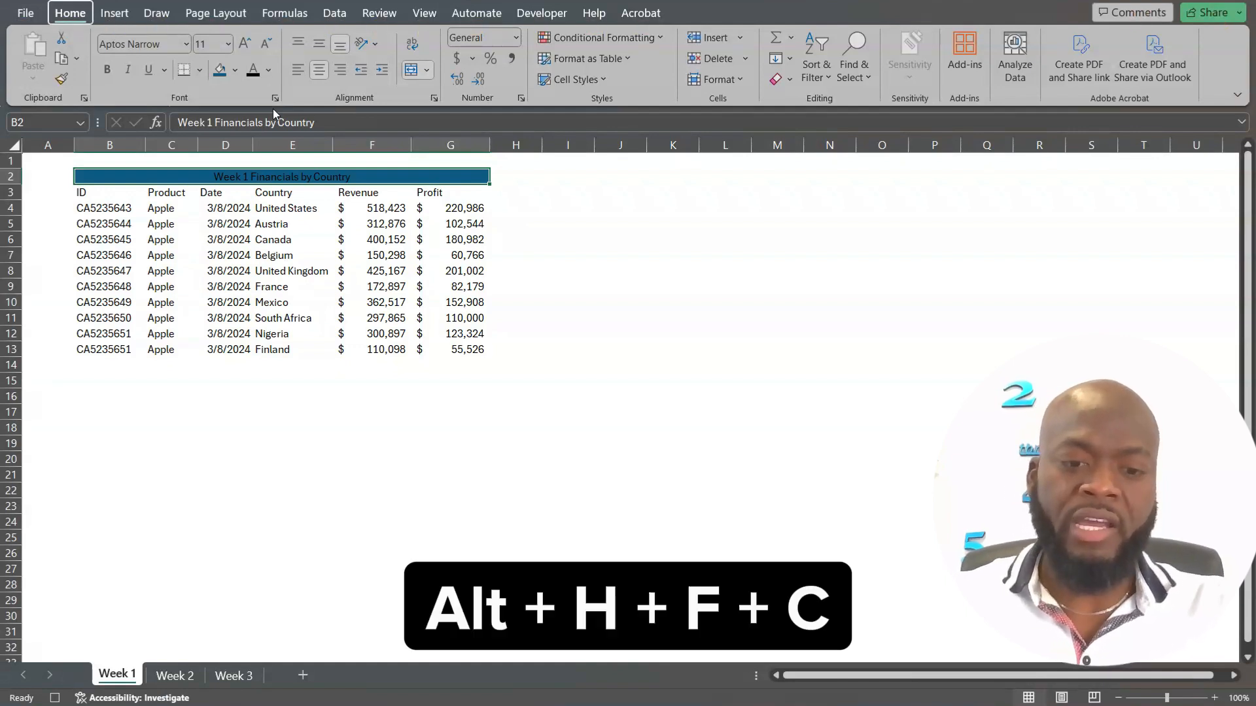
{"action": "key", "text": "h"}
{"action": "key", "text": "f"}
{"action": "key", "text": "c"}
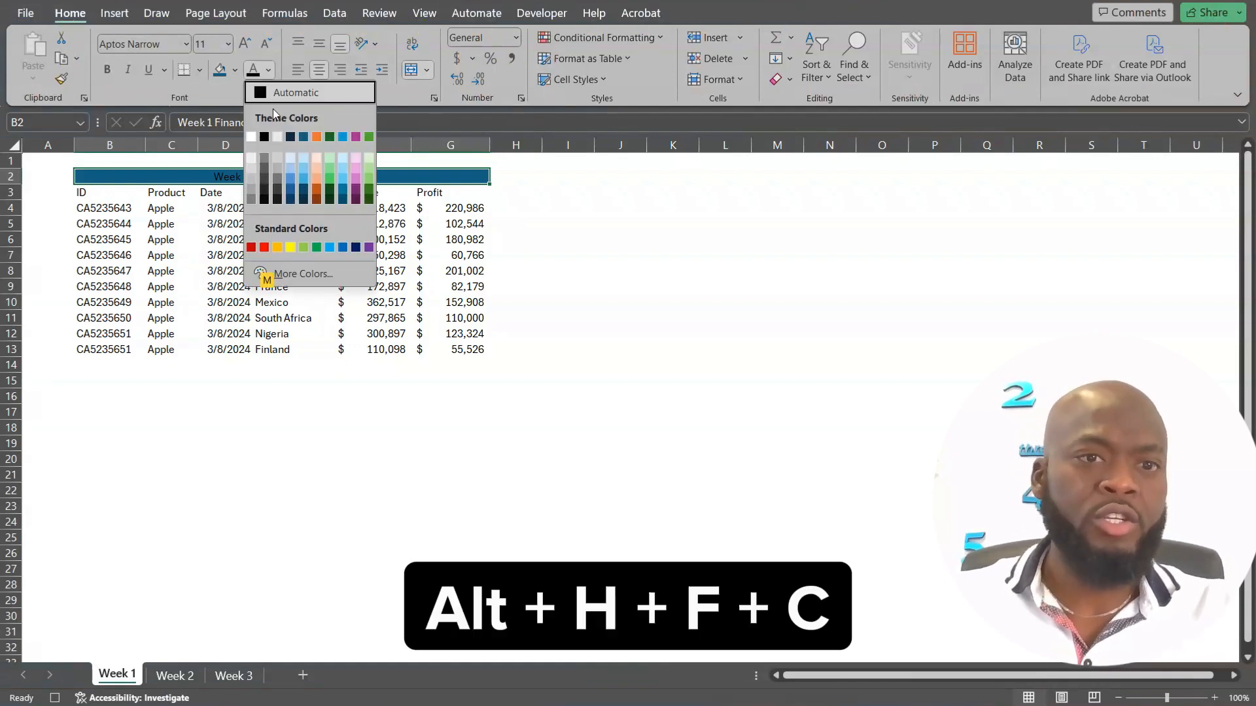
{"action": "left_click", "coordinate": [251, 138]}
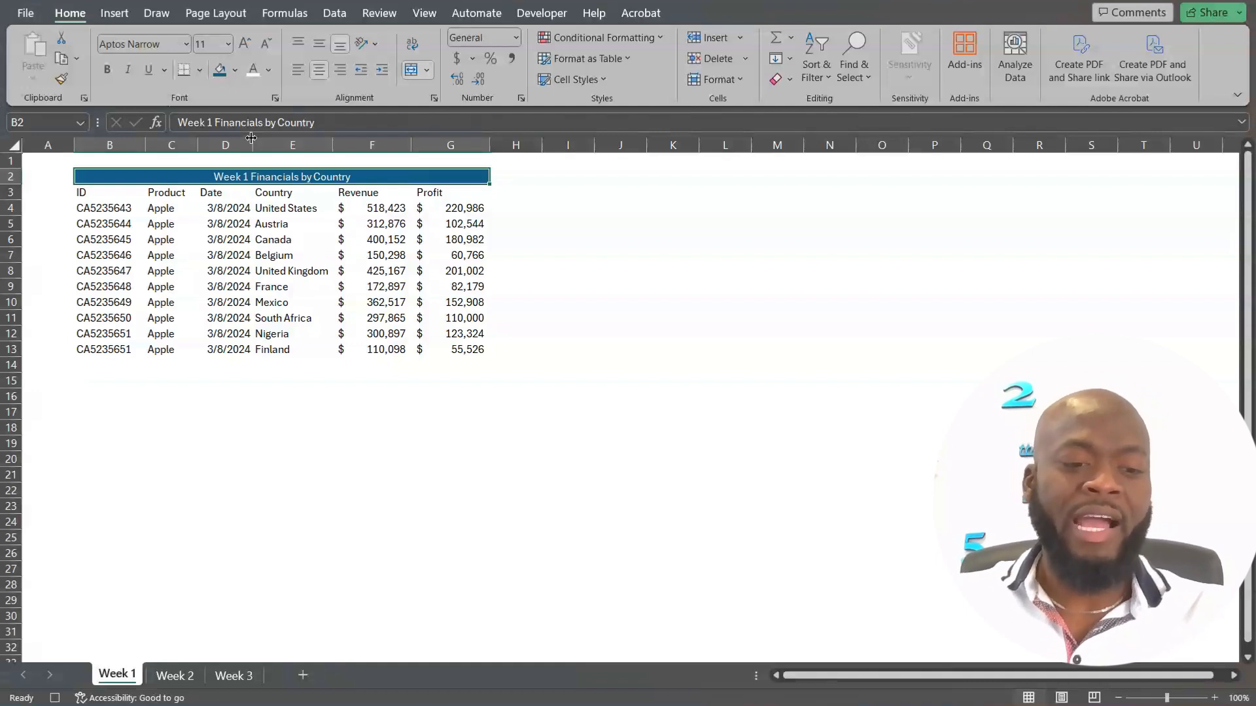
{"action": "key", "text": "ctrl+b"}
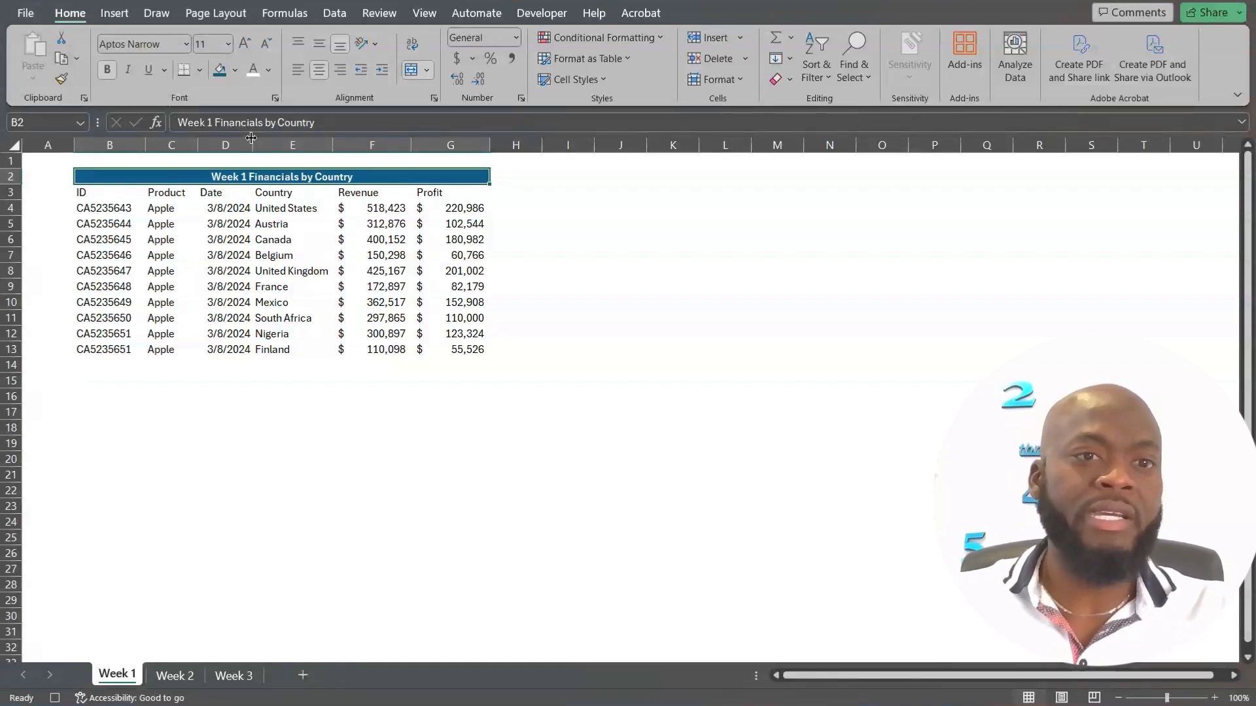
Fill the column header cells B3:G3 with a light blue theme color.
{"action": "left_click", "coordinate": [101, 191]}
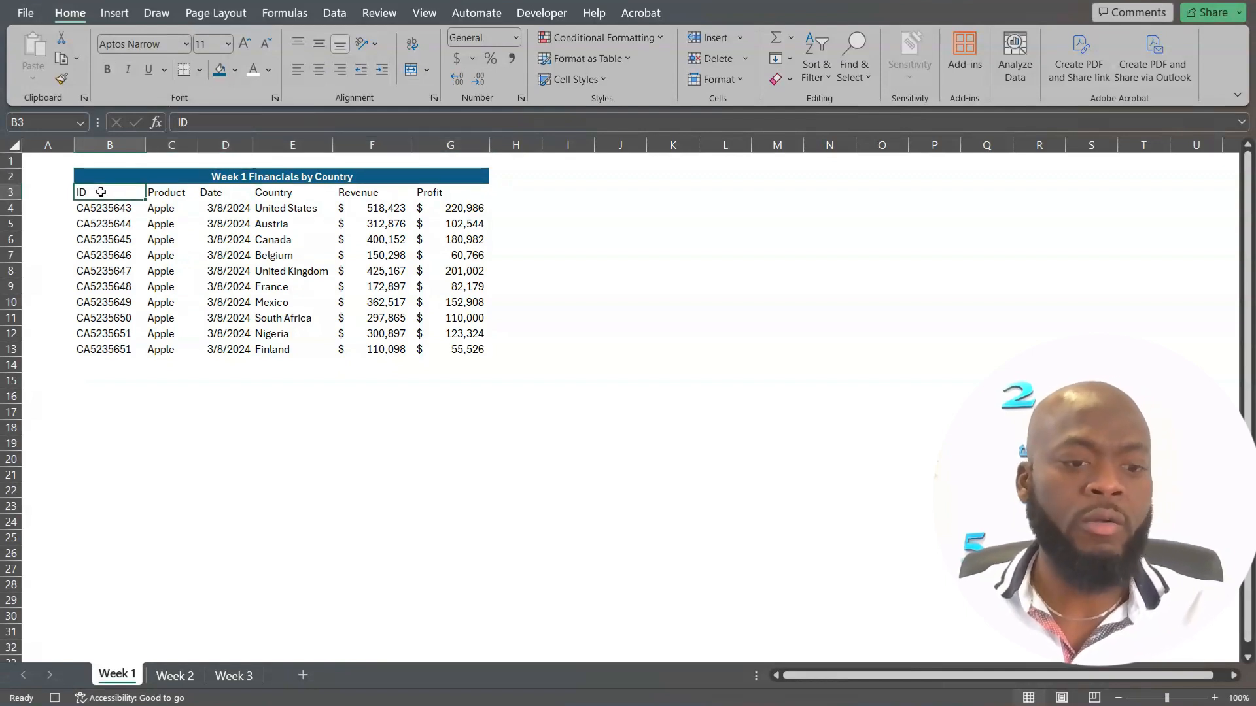
{"action": "key", "text": "shift+Right"}
{"action": "key", "text": "shift+Right"}
{"action": "key", "text": "shift+Right"}
{"action": "key", "text": "shift+Right"}
{"action": "key", "text": "shift+Right"}
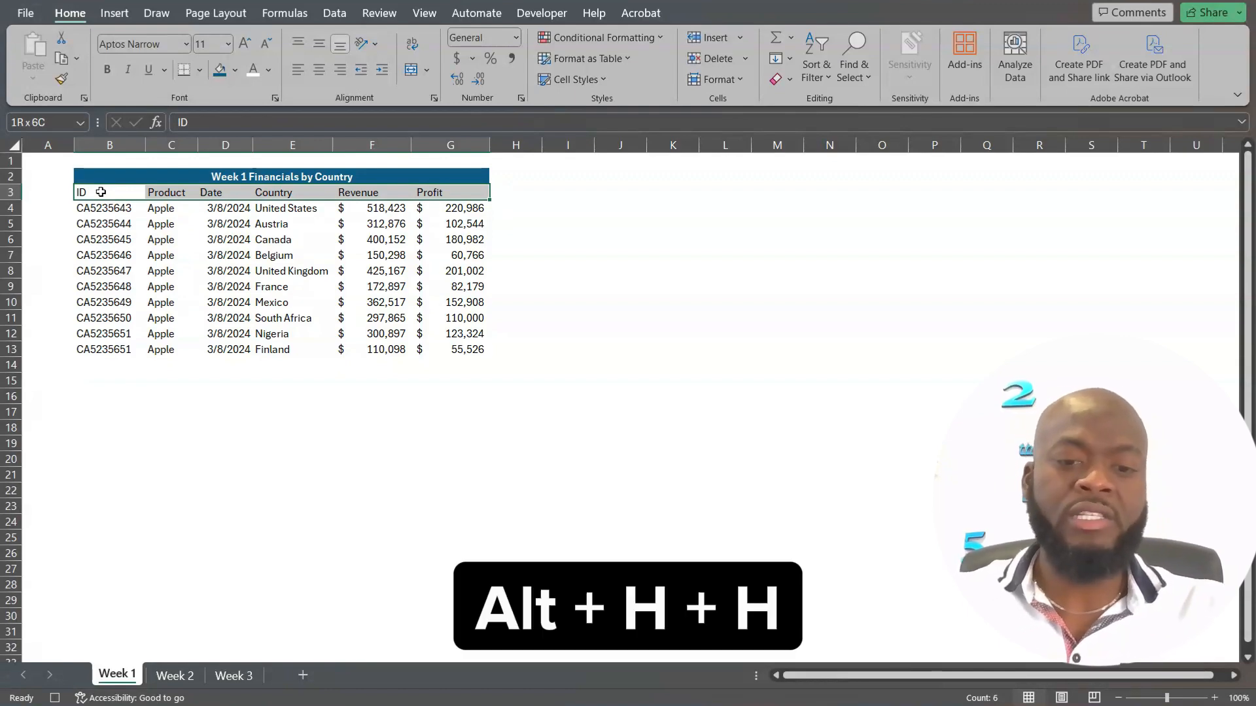
{"action": "key", "text": "alt+h"}
{"action": "key", "text": "h"}
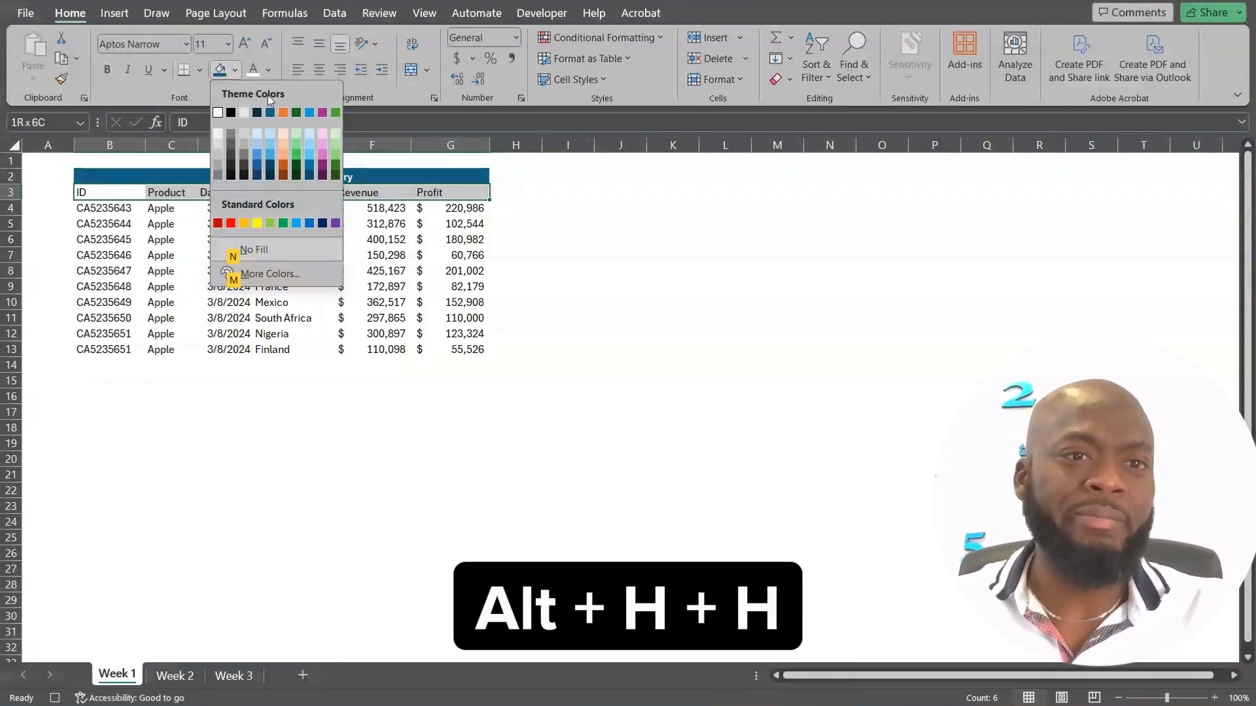
{"action": "left_click", "coordinate": [272, 136]}
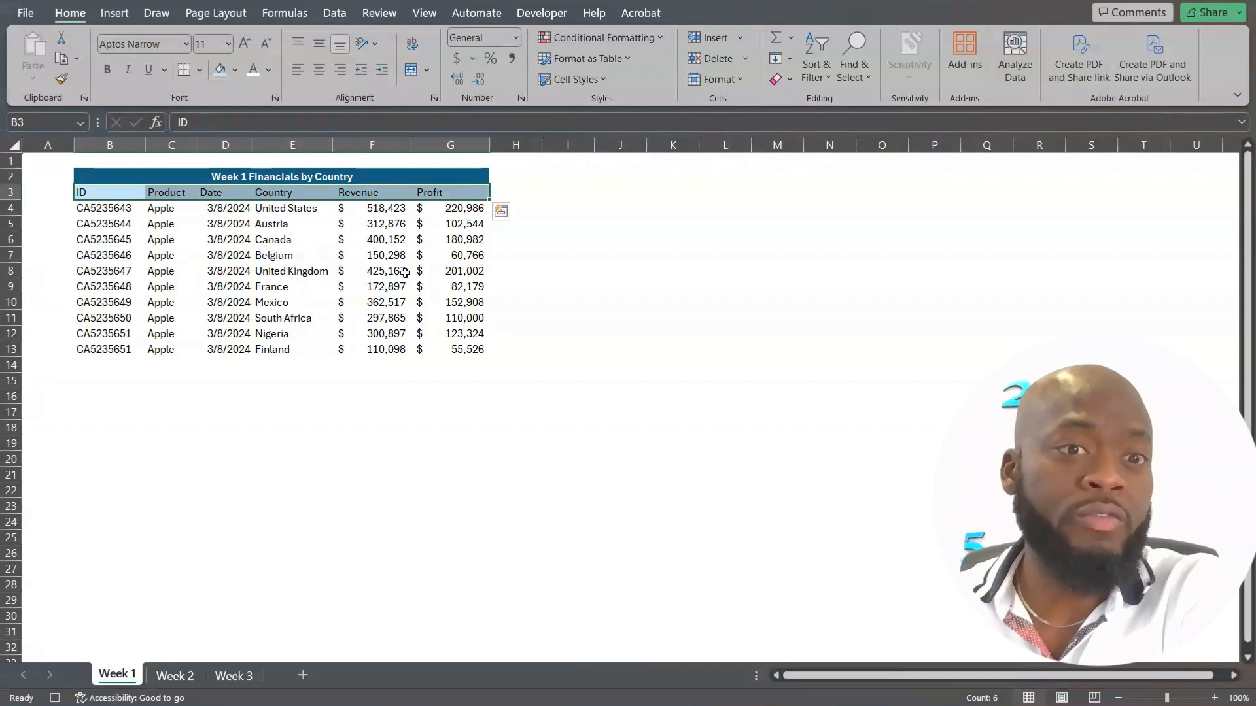
Insert a column-and-line combo chart from the Country, Revenue and Profit data in E3:G13 and delete its chart title.
{"action": "left_click", "coordinate": [285, 193]}
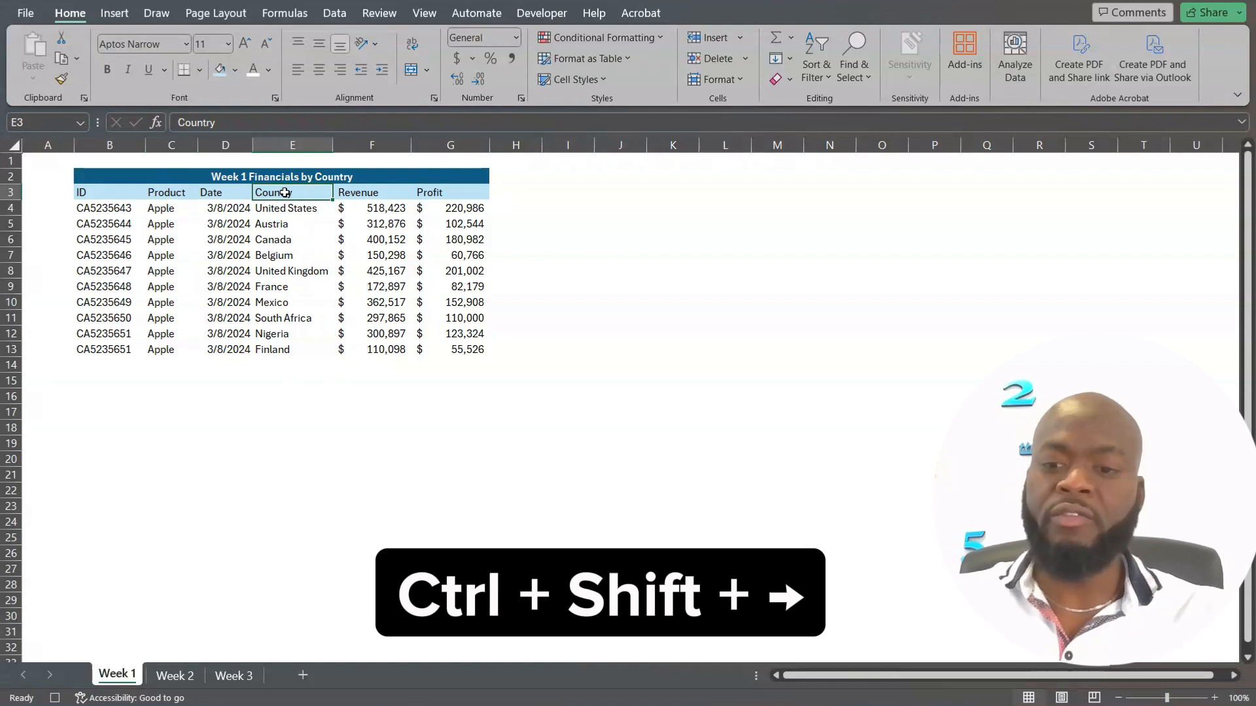
{"action": "key", "text": "ctrl+shift+Right"}
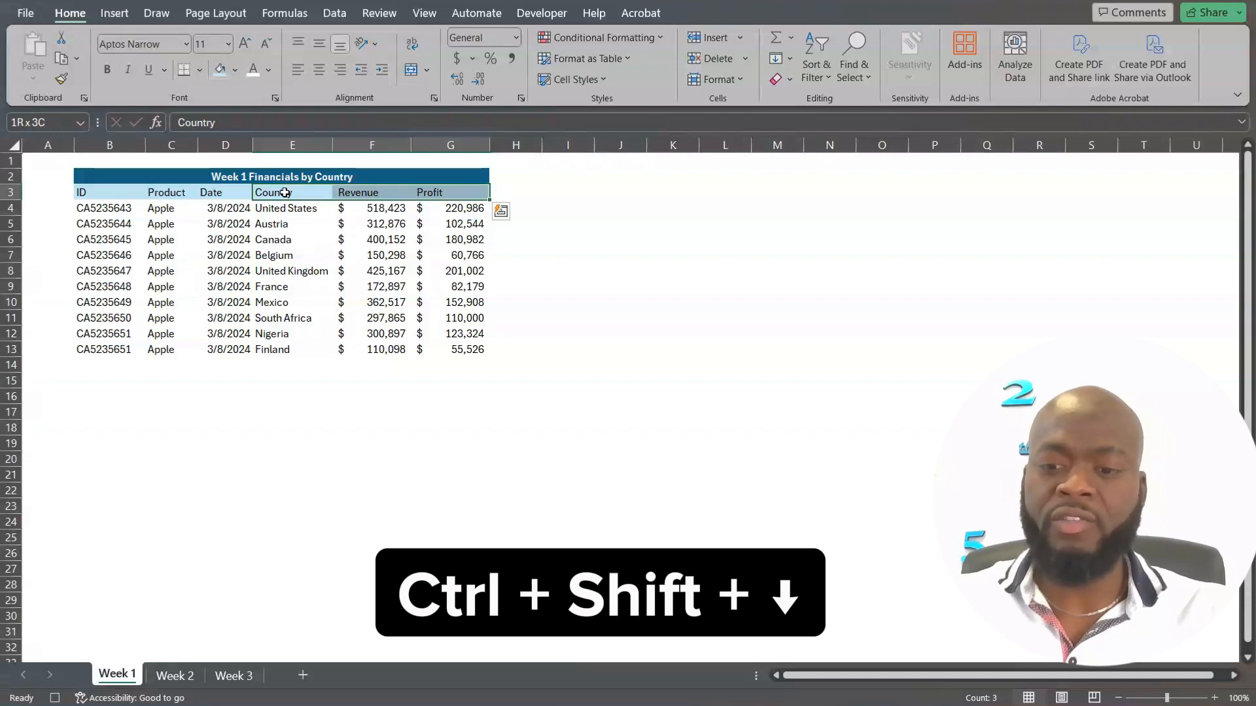
{"action": "key", "text": "ctrl+shift+Down"}
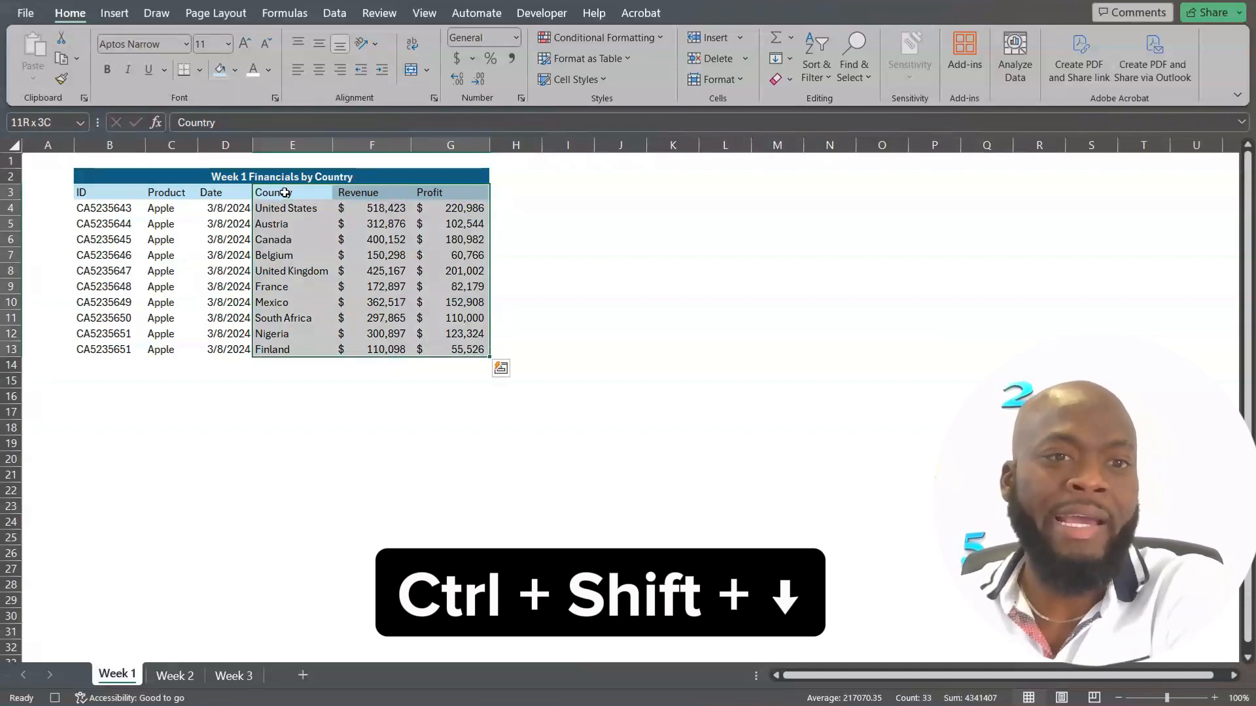
{"action": "left_click", "coordinate": [115, 14]}
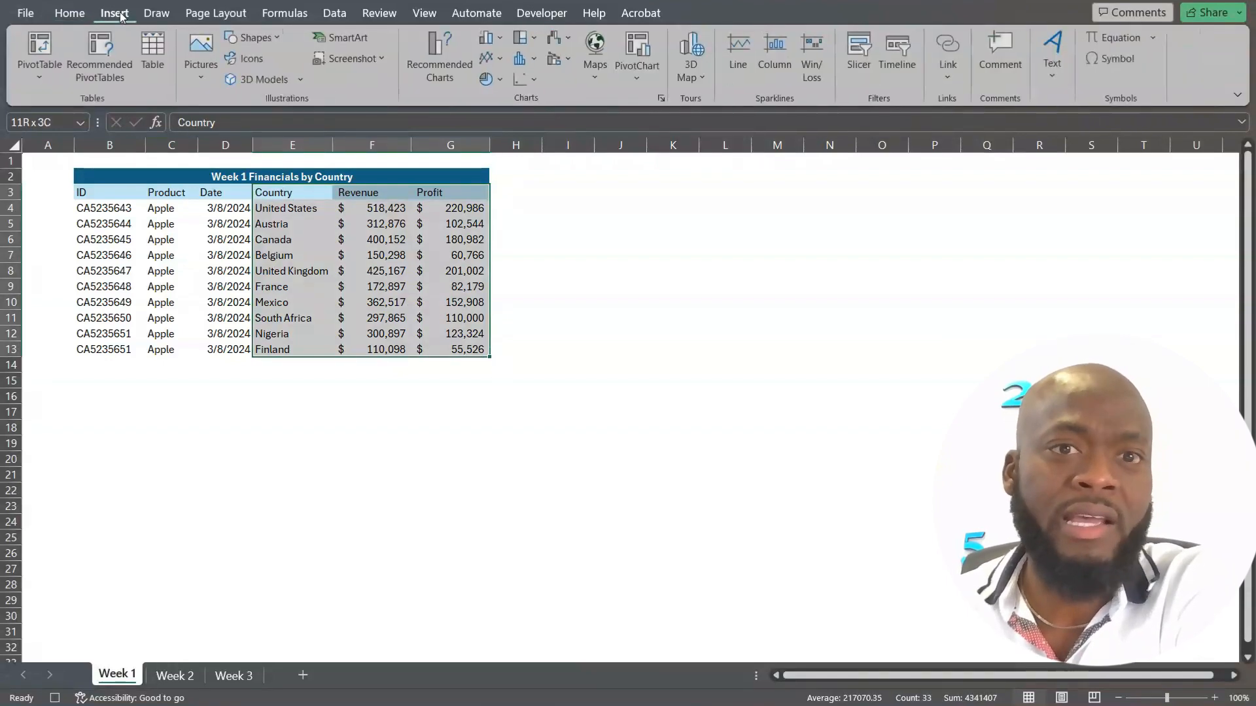
{"action": "left_click", "coordinate": [568, 59]}
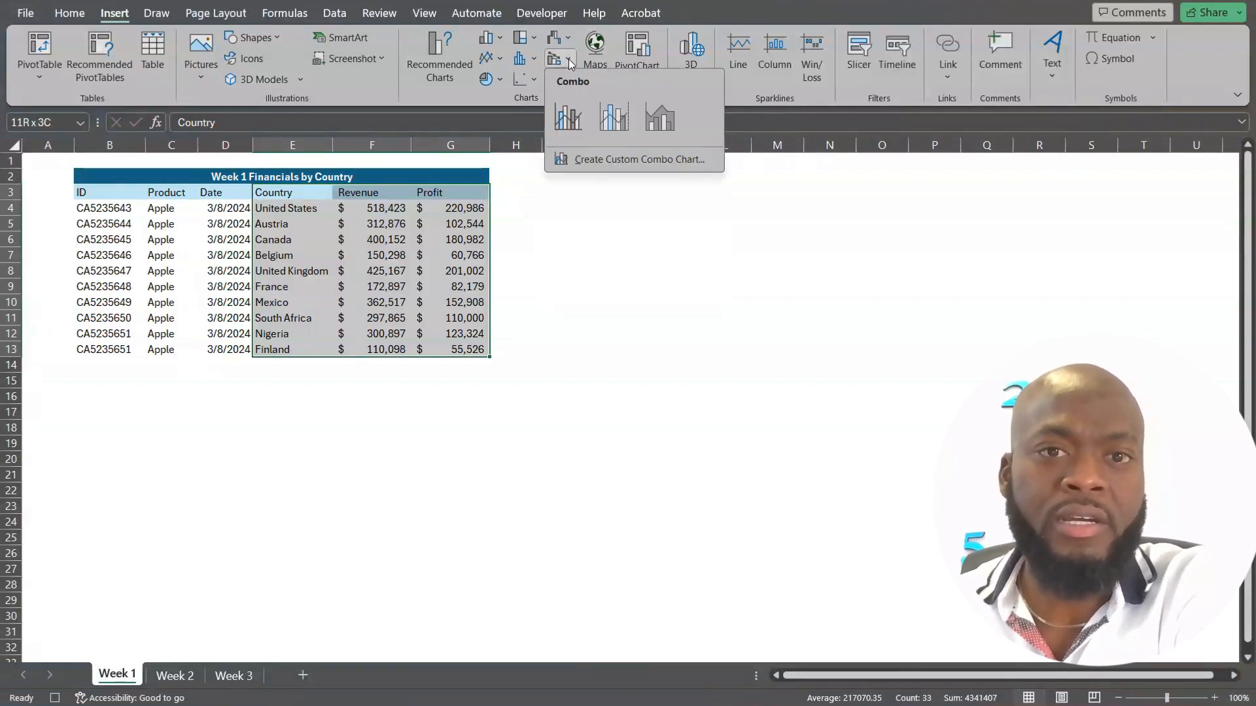
{"action": "left_click", "coordinate": [572, 121]}
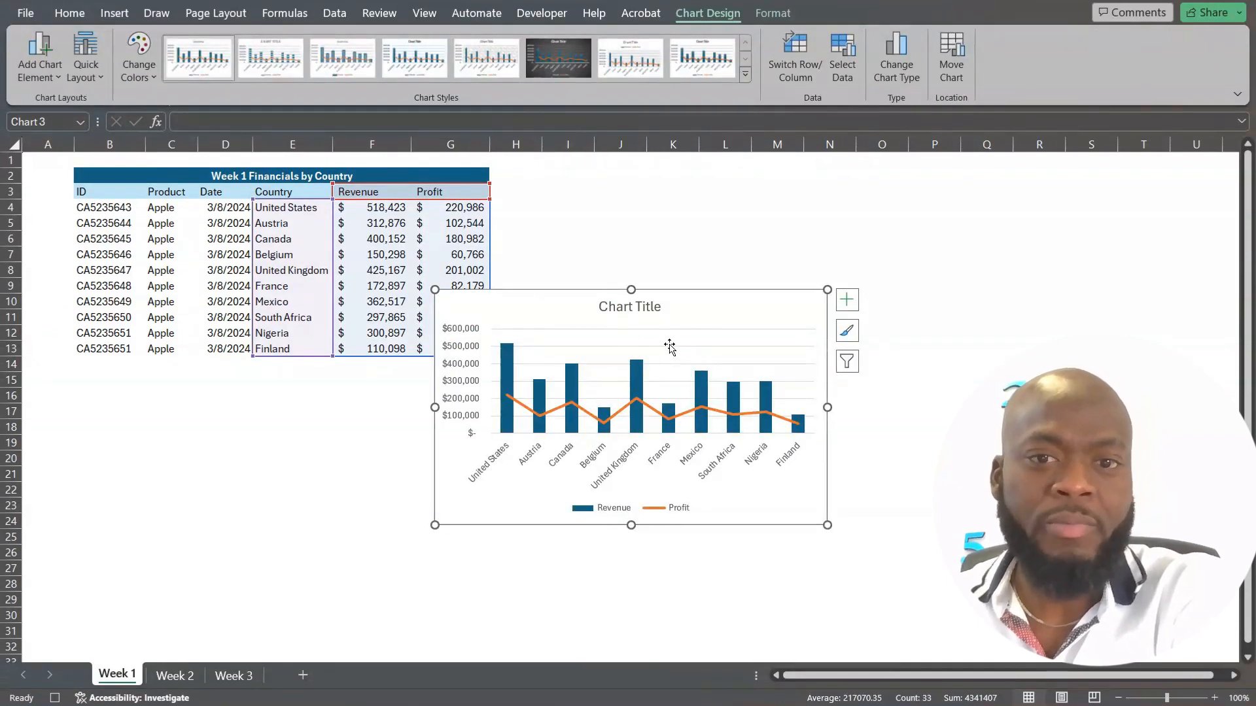
{"action": "left_click", "coordinate": [647, 309]}
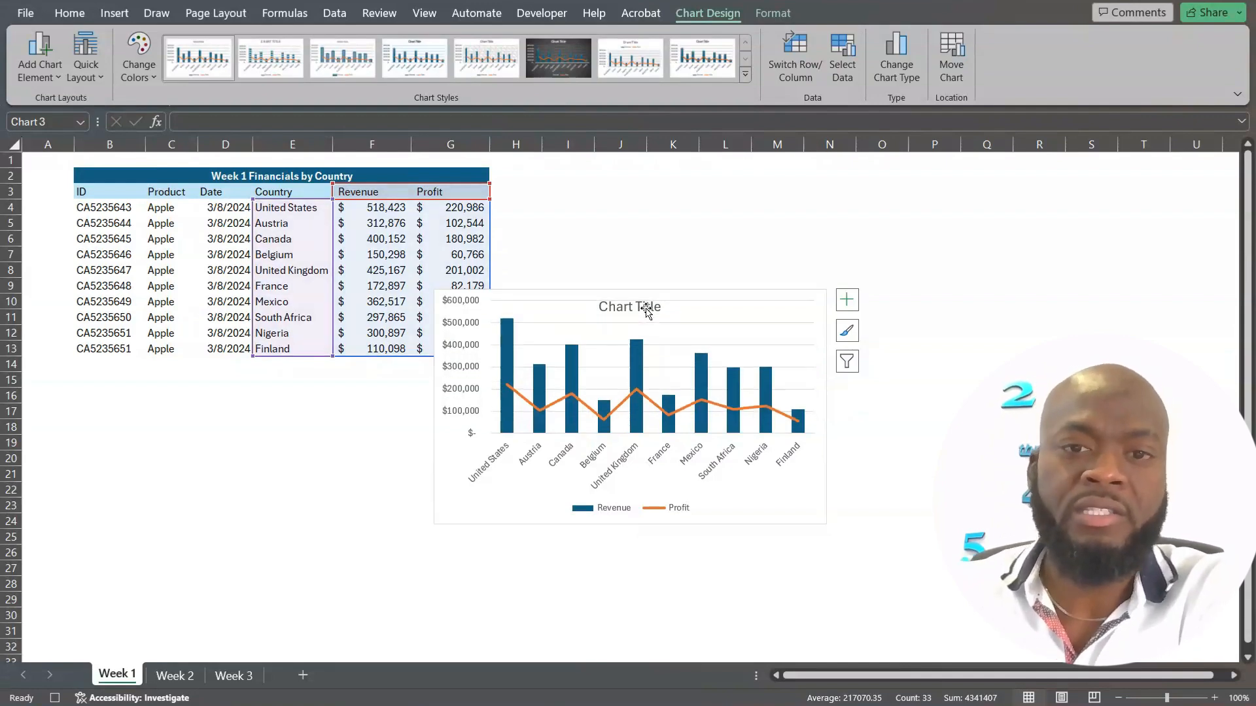
{"action": "key", "text": "Delete"}
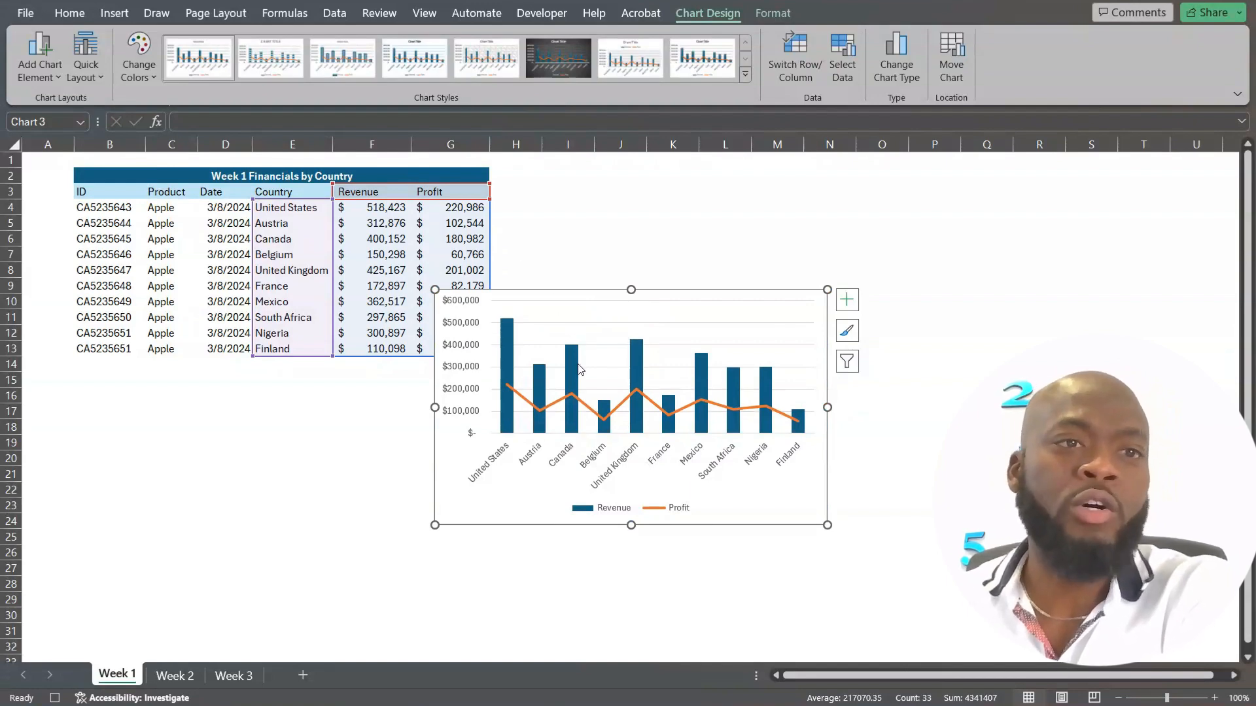
Stop recording the macro and move the combo chart below the Week 1 table.
{"action": "left_click", "coordinate": [545, 14]}
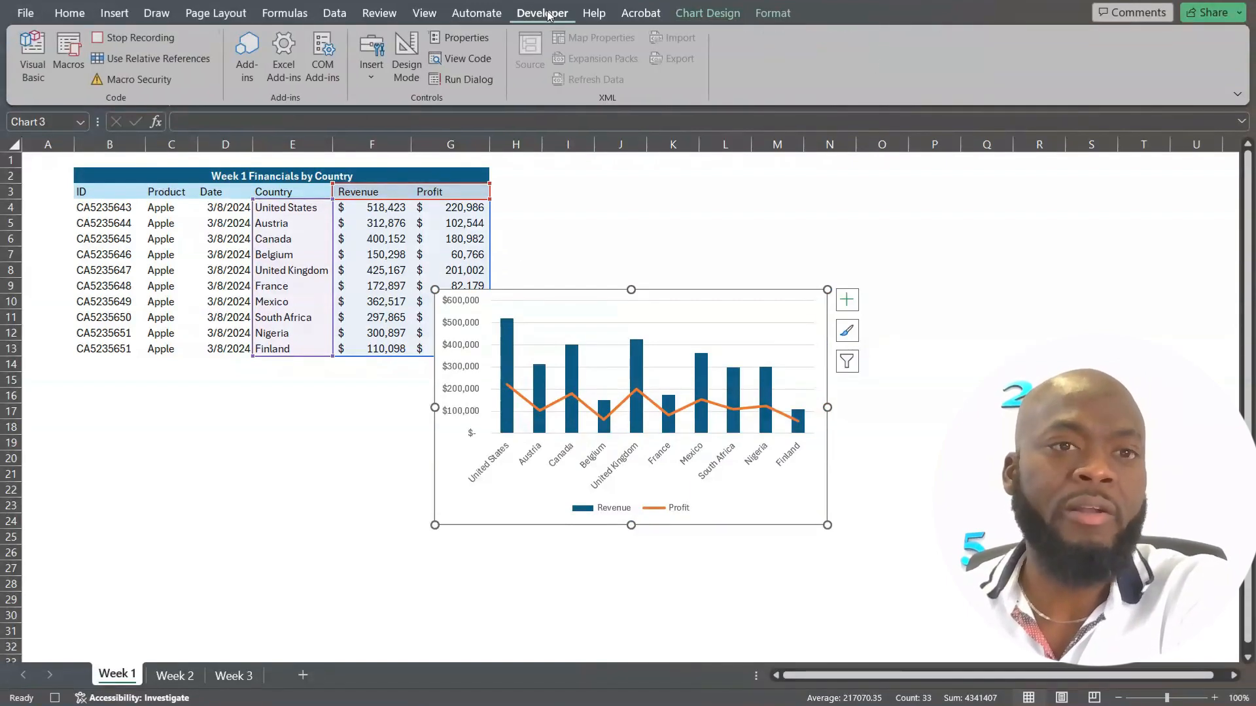
{"action": "left_click", "coordinate": [142, 36]}
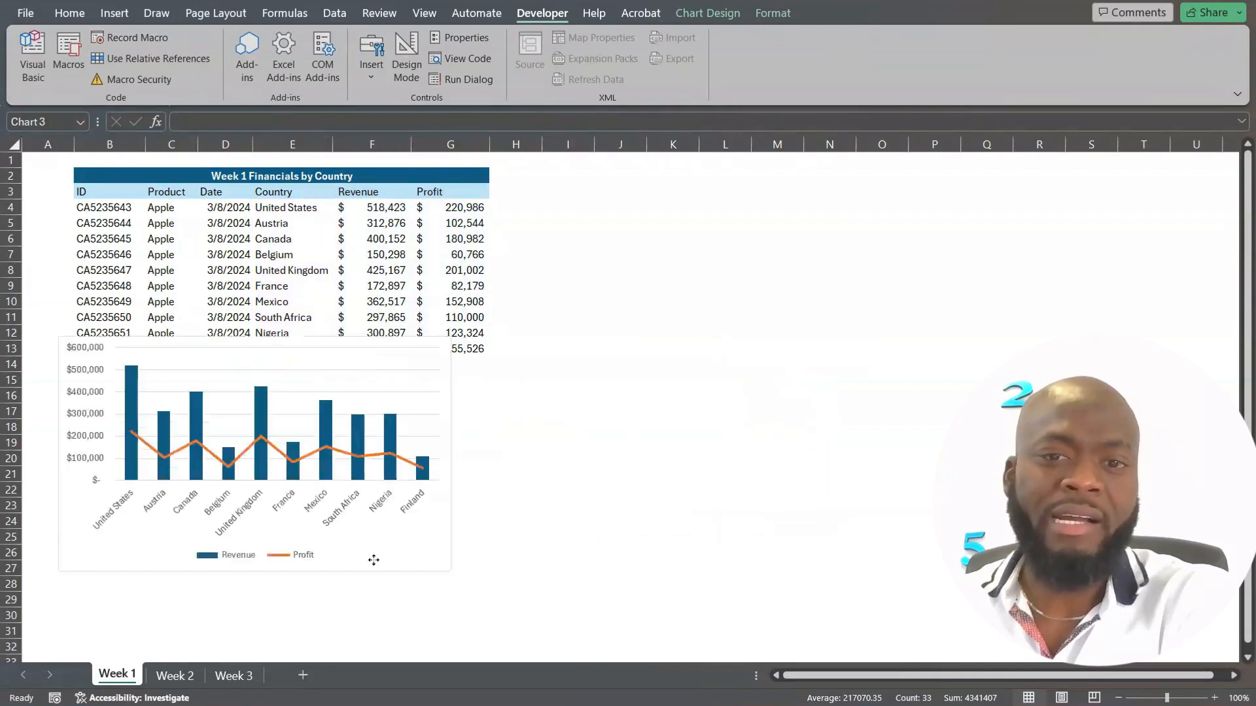
{"action": "left_click_drag", "start_coordinate": [373, 560], "coordinate": [469, 616]}
{"action": "key", "text": "Escape"}
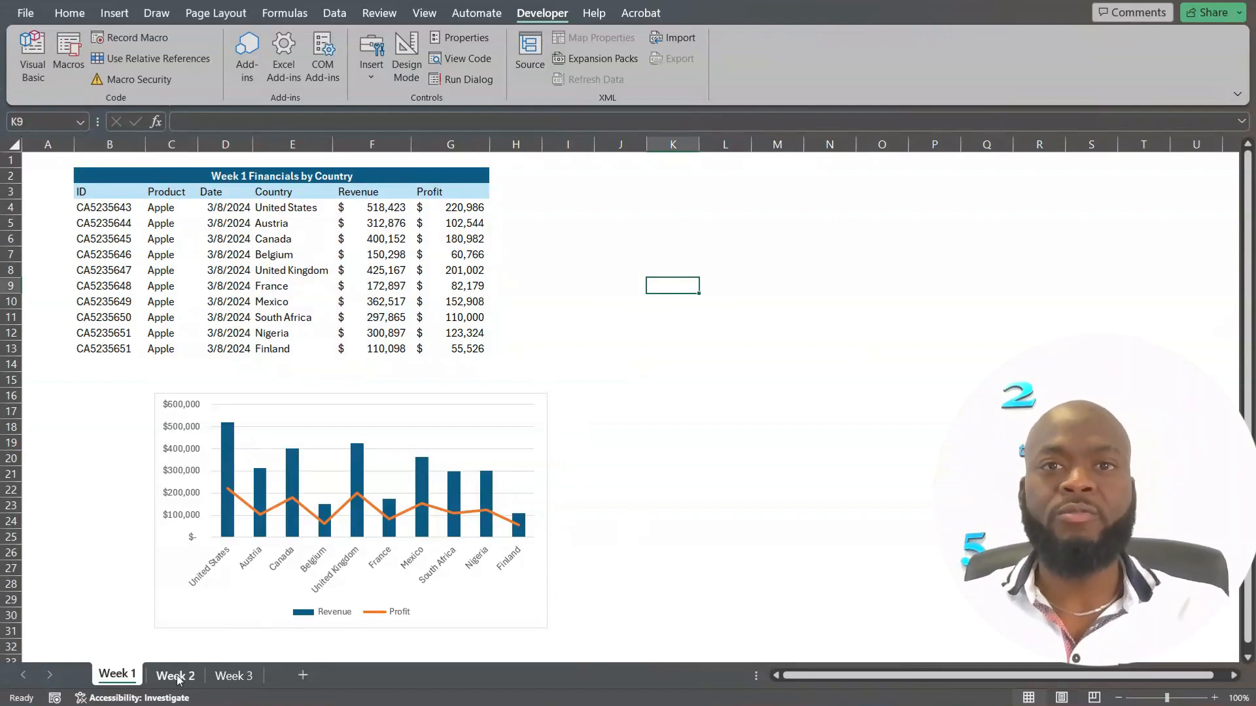
Run the Format macro on the Week 2 sheet and delete the chart it generates.
{"action": "left_click", "coordinate": [177, 677]}
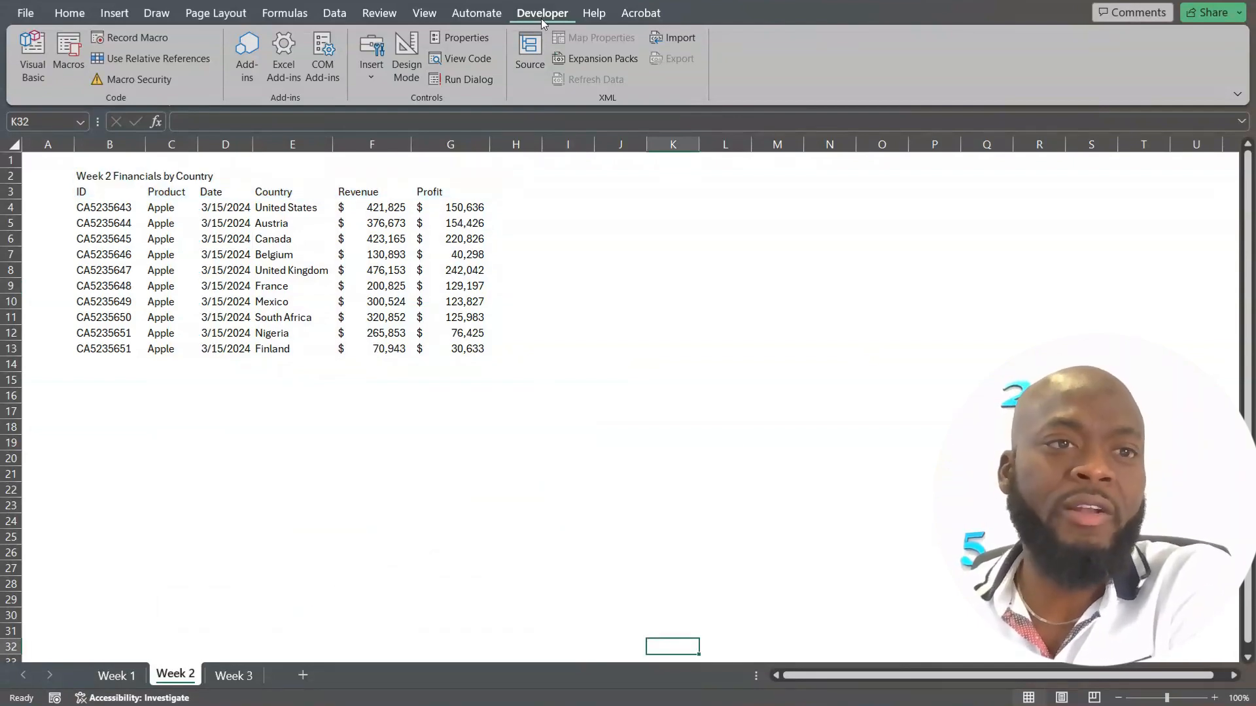
{"action": "left_click", "coordinate": [72, 48]}
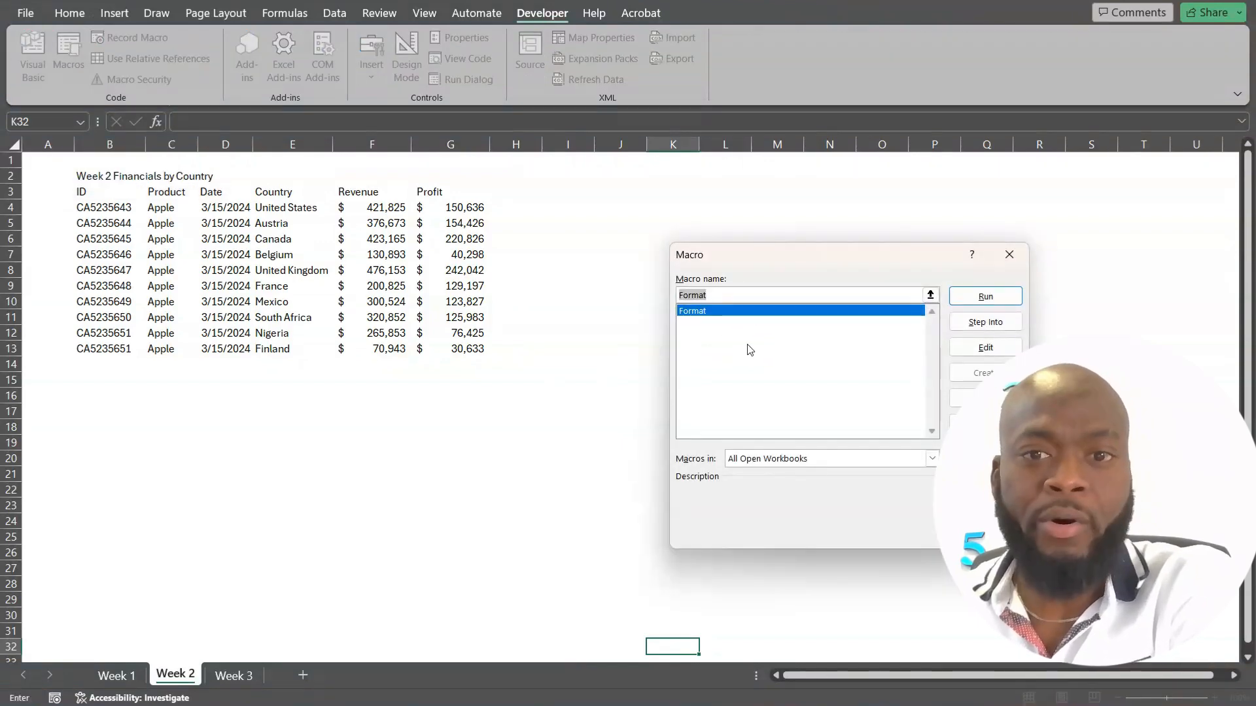
{"action": "left_click", "coordinate": [696, 312]}
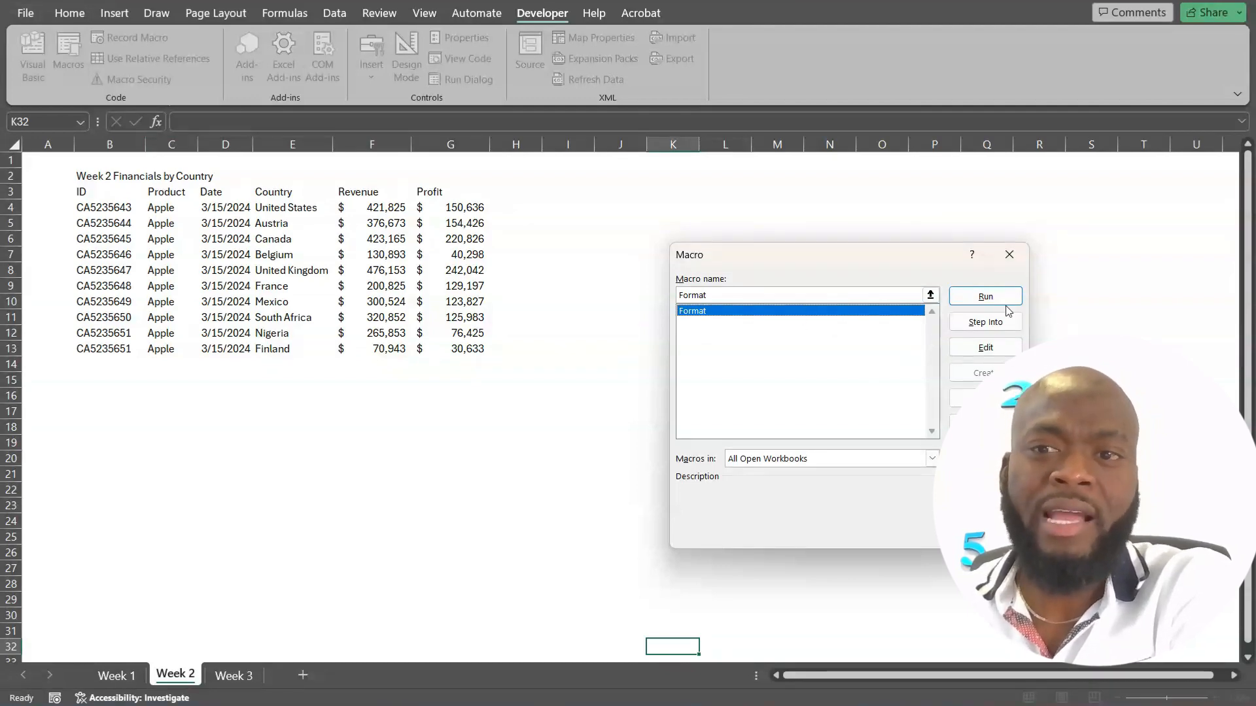
{"action": "left_click", "coordinate": [986, 297]}
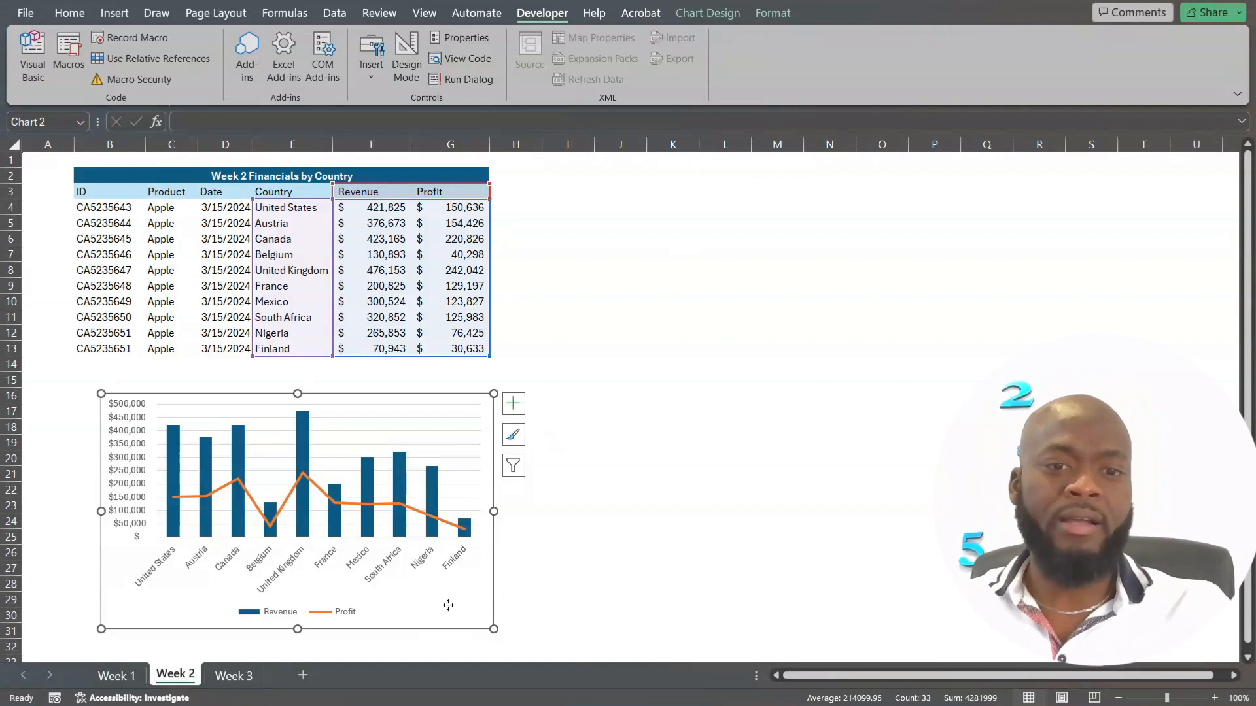
{"action": "key", "text": "Delete"}
{"action": "left_click", "coordinate": [600, 207]}
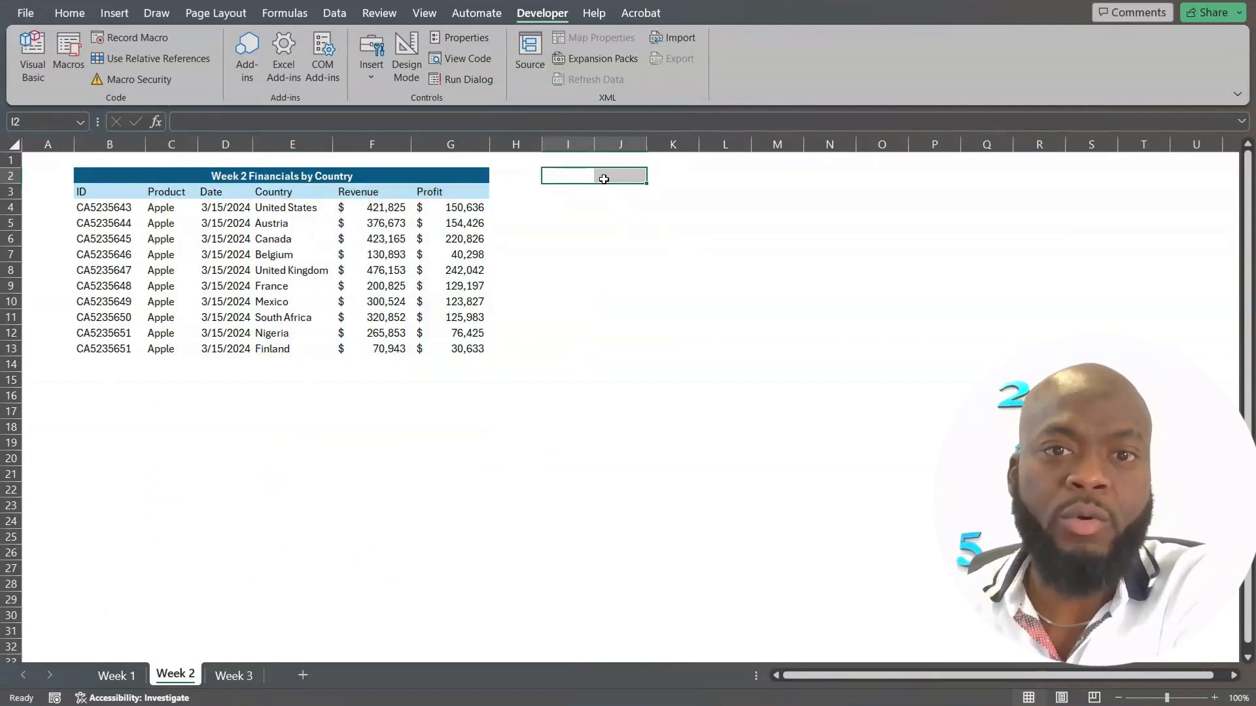
Draw a form control button over cells I2:J3 on the Week 2 sheet and assign the Format macro to it.
{"action": "left_click_drag", "start_coordinate": [572, 177], "coordinate": [596, 193]}
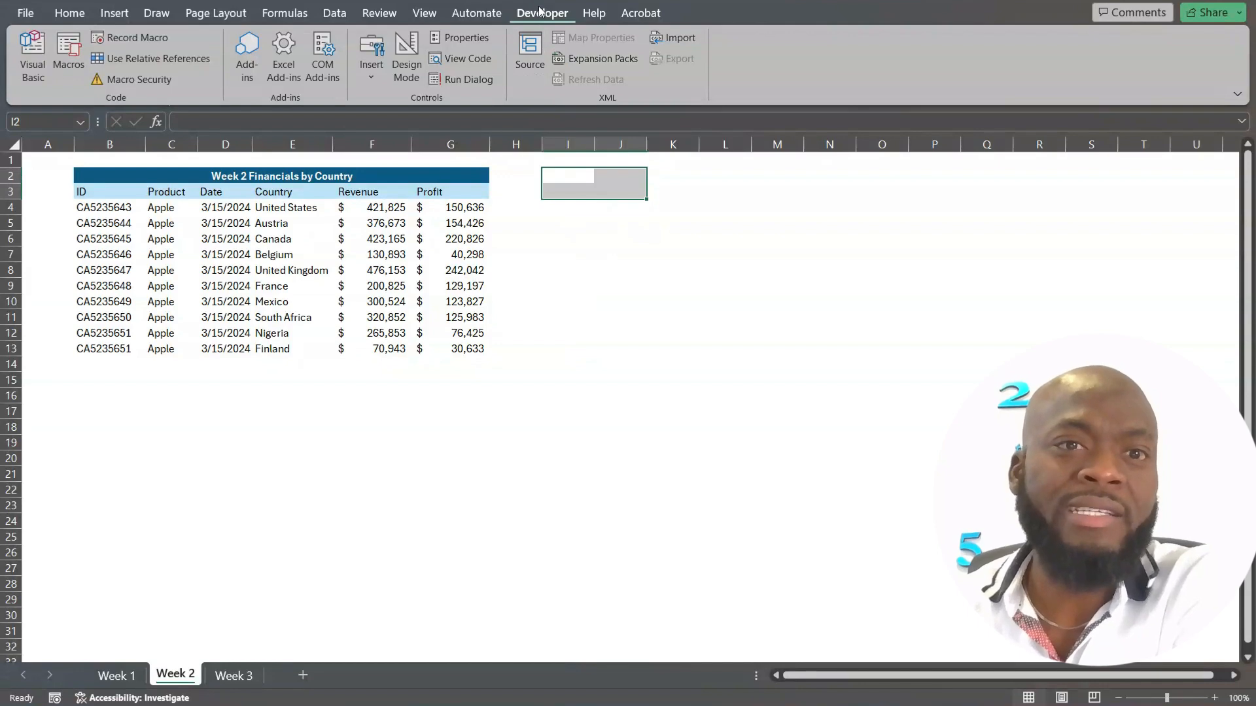
{"action": "left_click", "coordinate": [374, 77]}
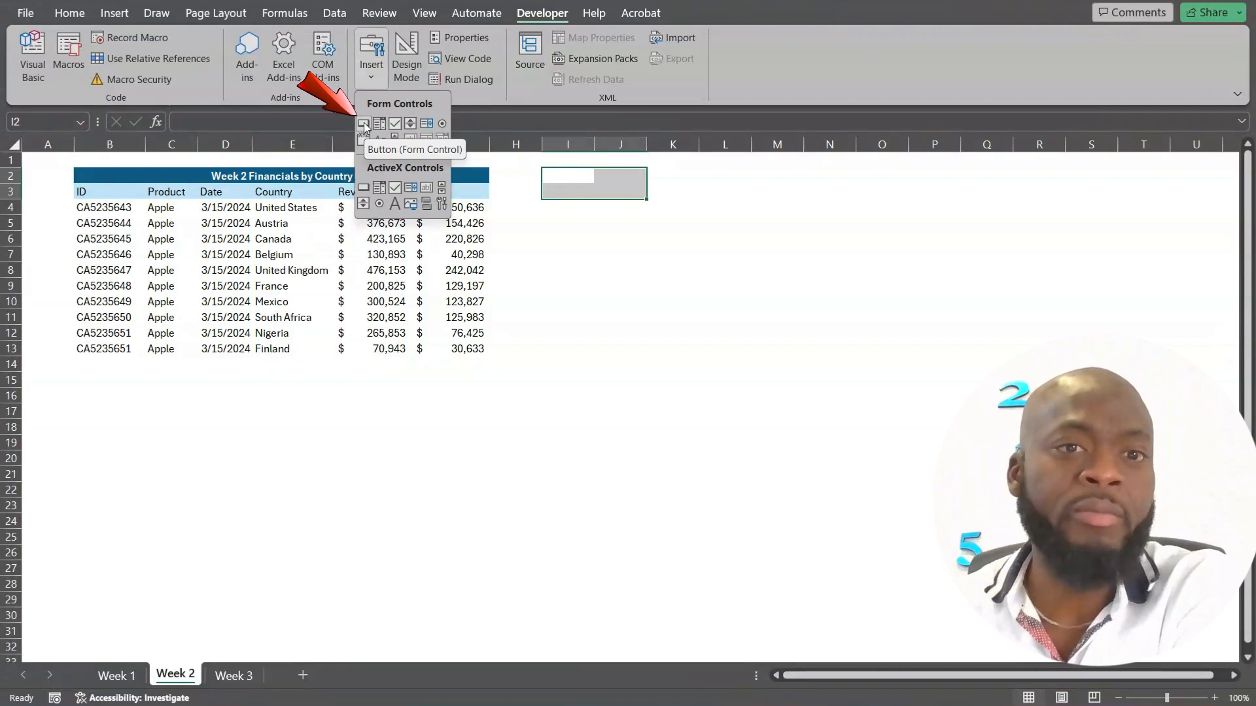
{"action": "left_click", "coordinate": [364, 123]}
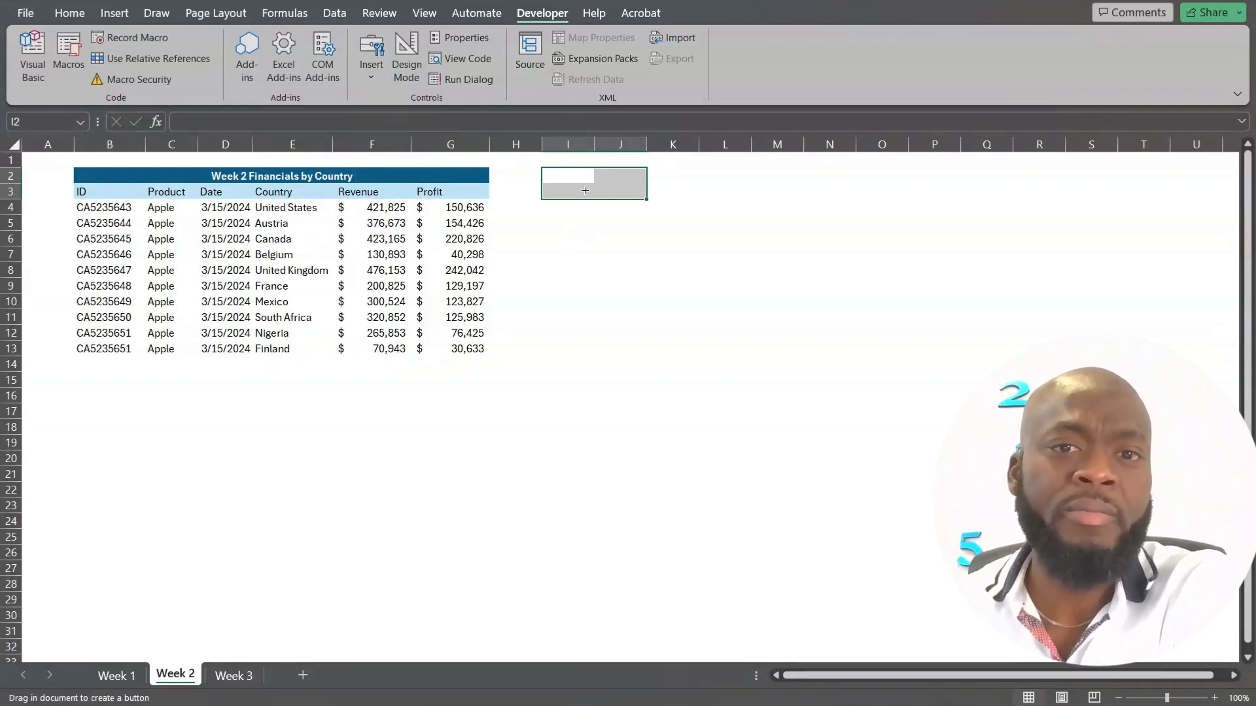
{"action": "left_click_drag", "start_coordinate": [542, 169], "coordinate": [635, 203]}
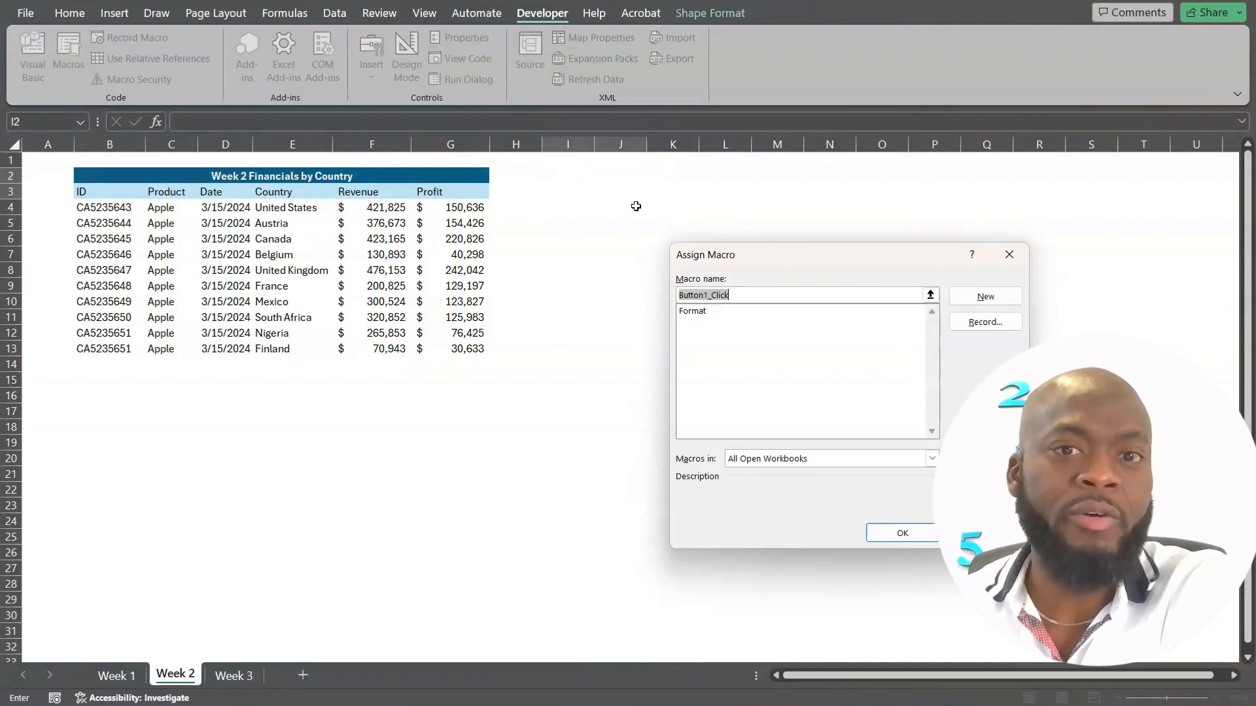
{"action": "left_click", "coordinate": [703, 318]}
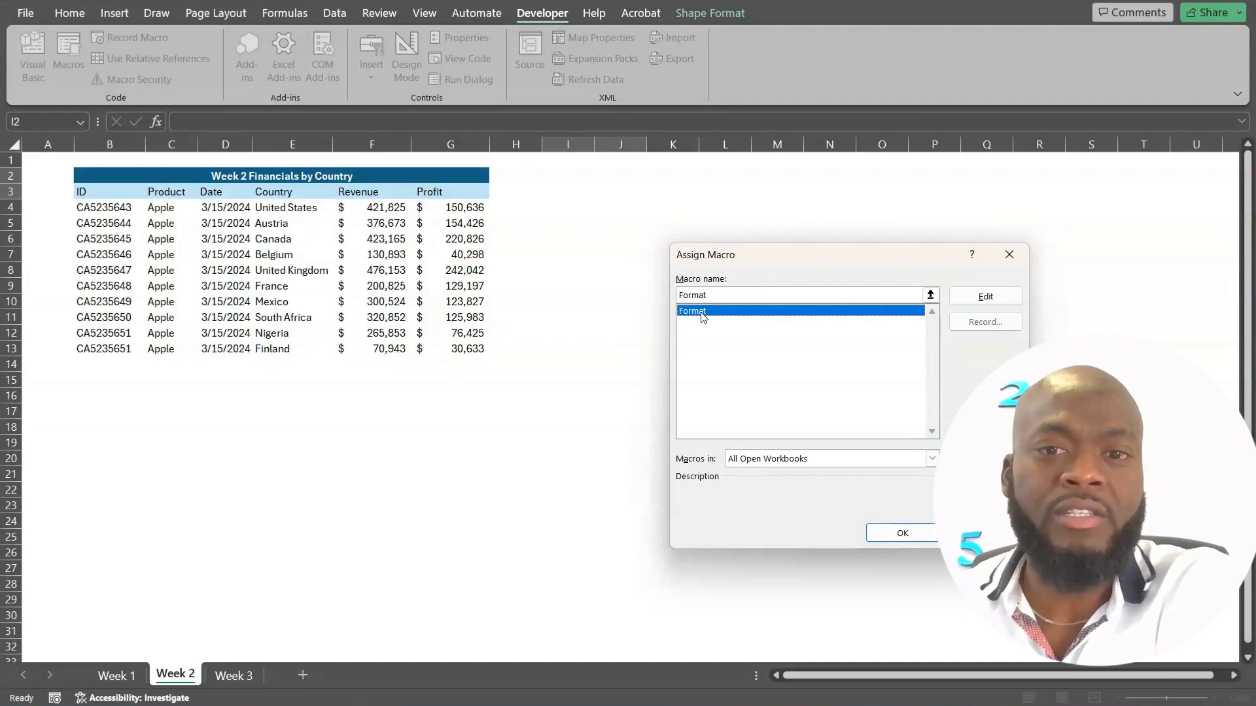
{"action": "left_click", "coordinate": [911, 533]}
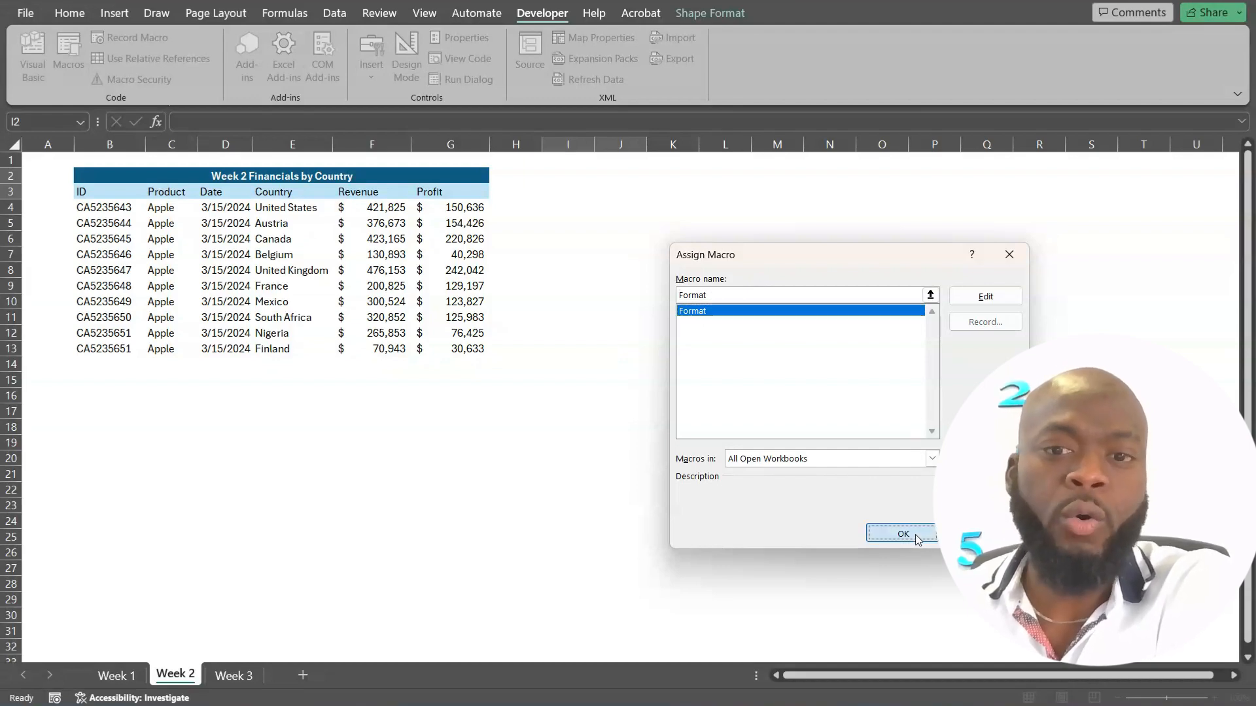
Change the new button's caption to "Format" and use the button to run its macro.
{"action": "left_click", "coordinate": [607, 186]}
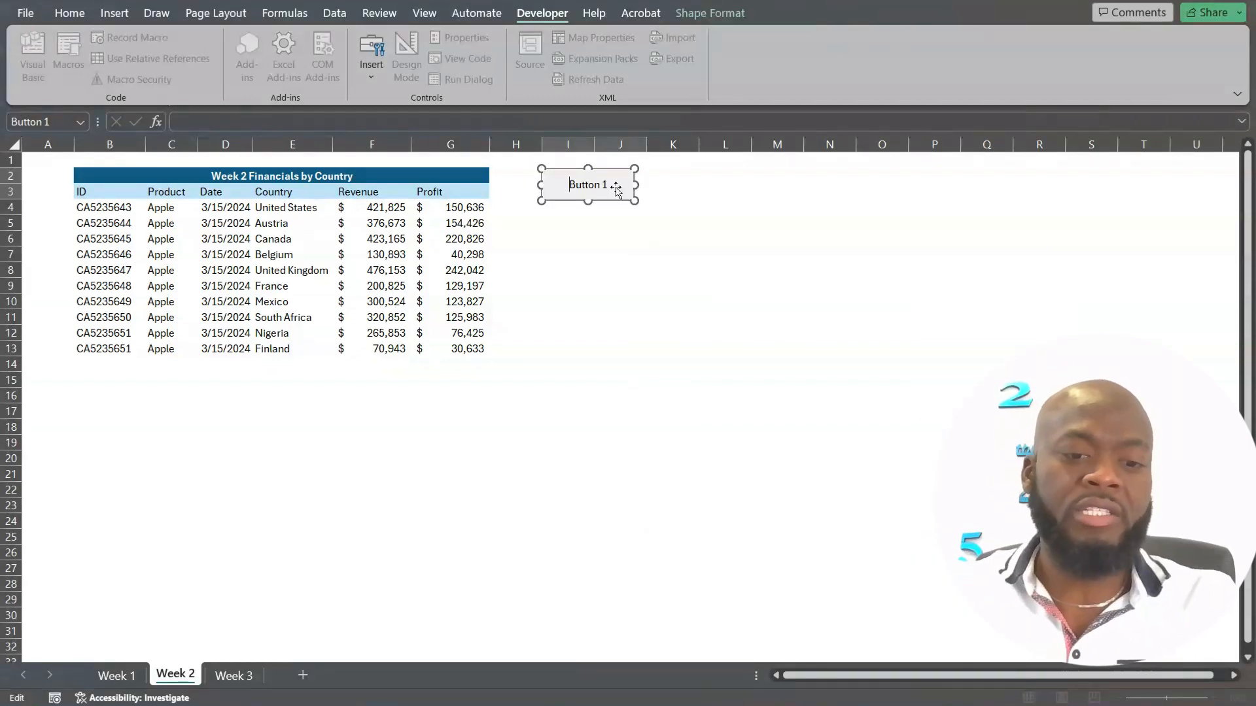
{"action": "type", "text": "Format"}
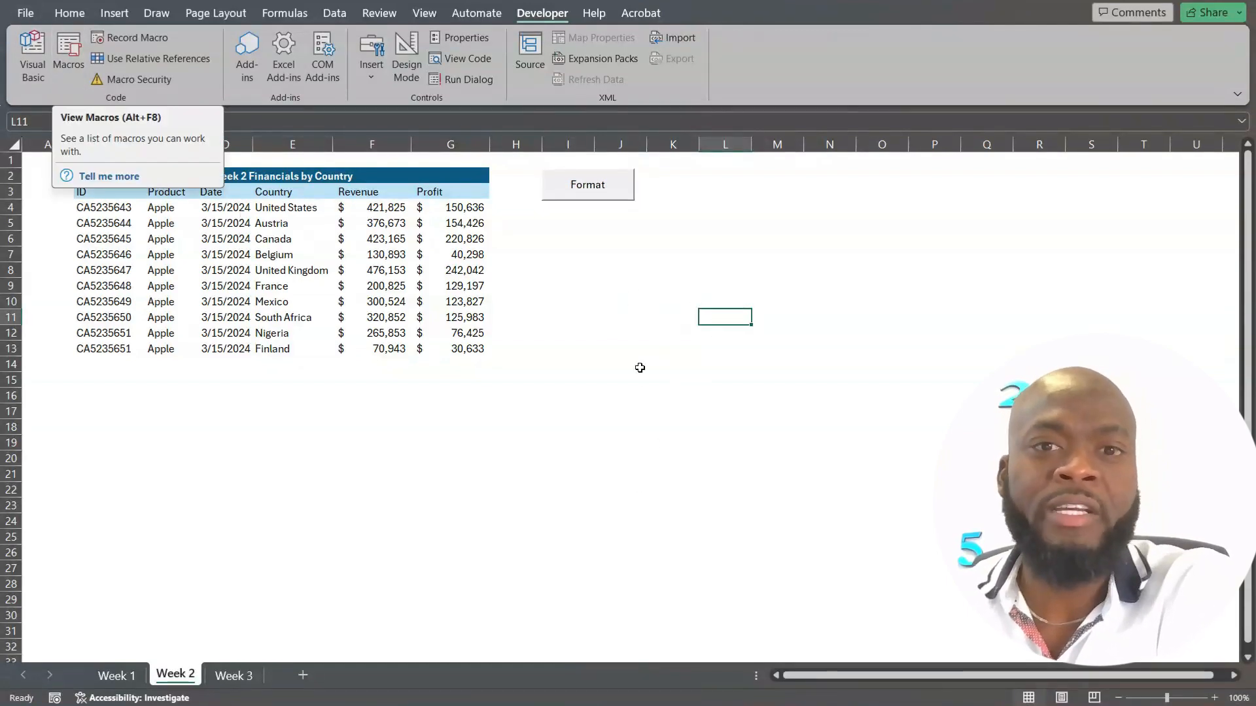
{"action": "left_click", "coordinate": [588, 187]}
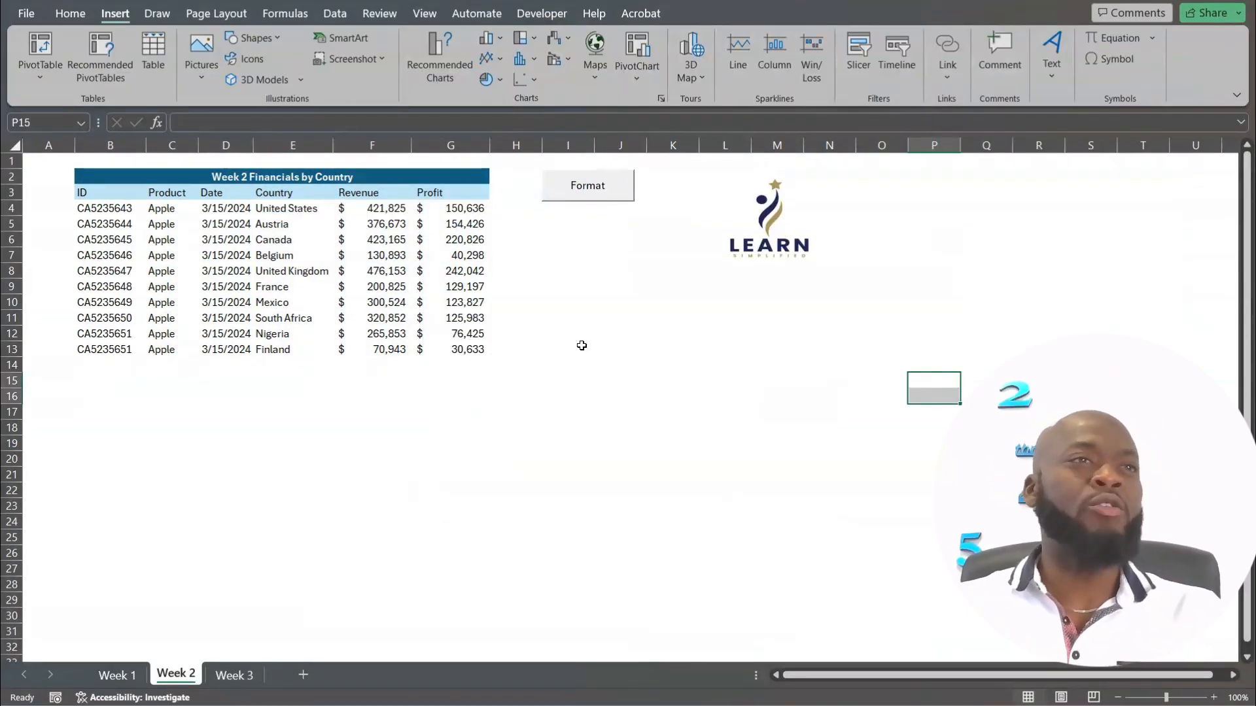
Assign the Format macro to the Learn Simplified logo picture on the Week 2 sheet.
{"action": "left_click", "coordinate": [768, 337]}
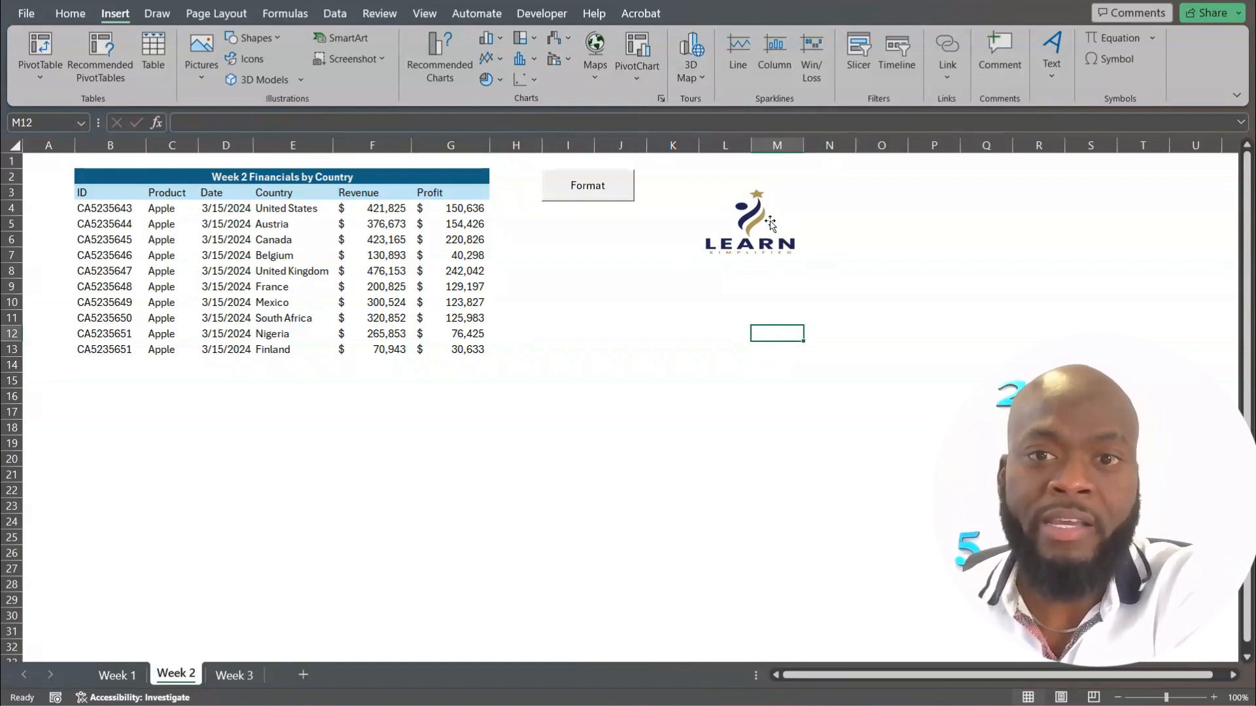
{"action": "left_click", "coordinate": [767, 214]}
{"action": "right_click", "coordinate": [768, 214]}
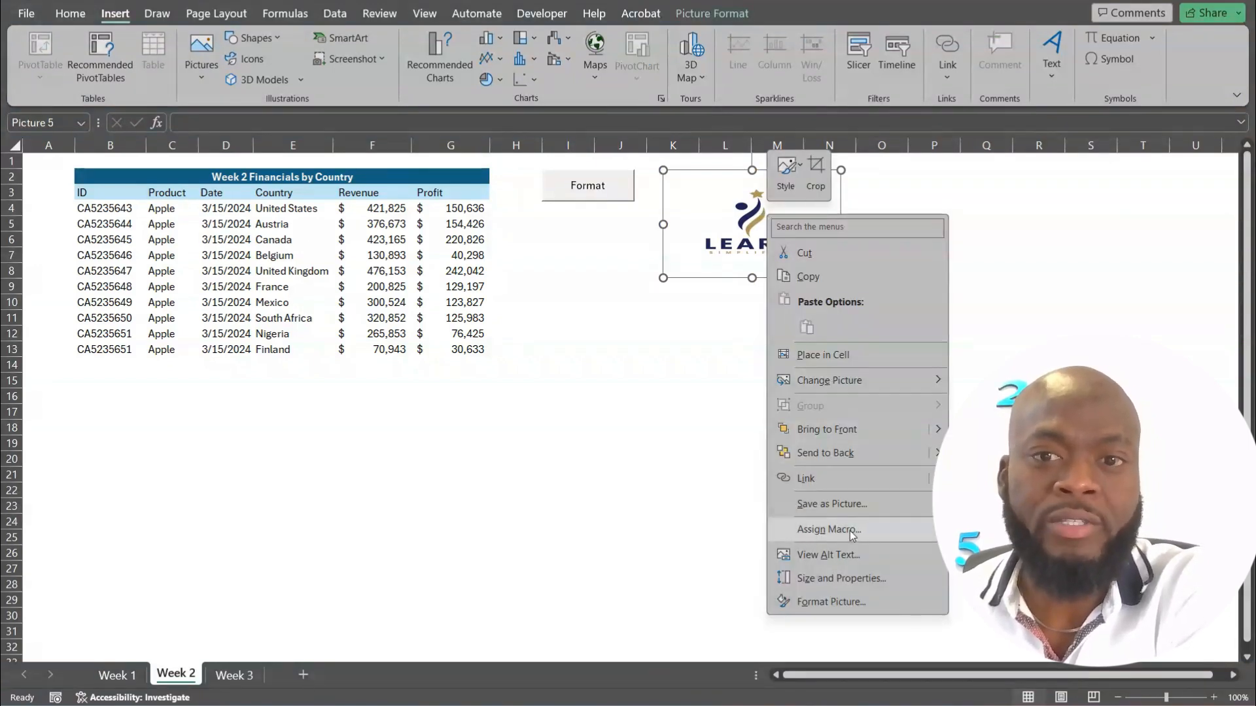
{"action": "left_click", "coordinate": [827, 529]}
{"action": "left_click", "coordinate": [703, 435]}
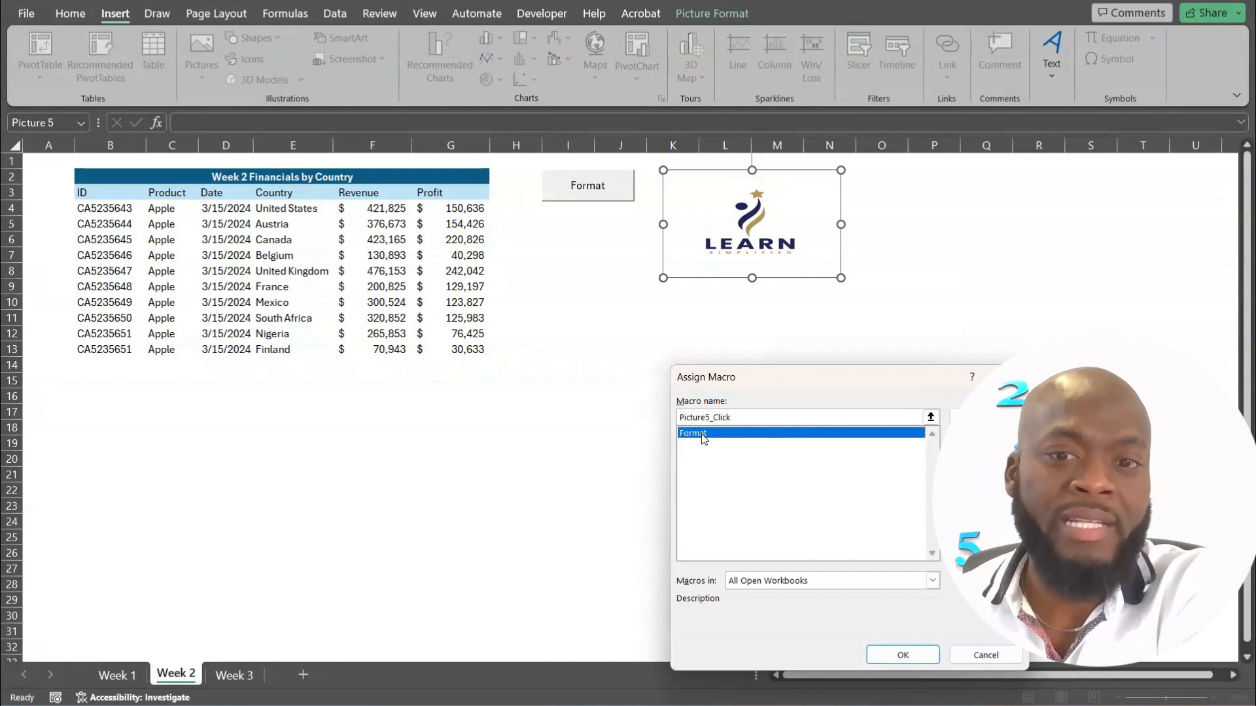
{"action": "left_click", "coordinate": [879, 651]}
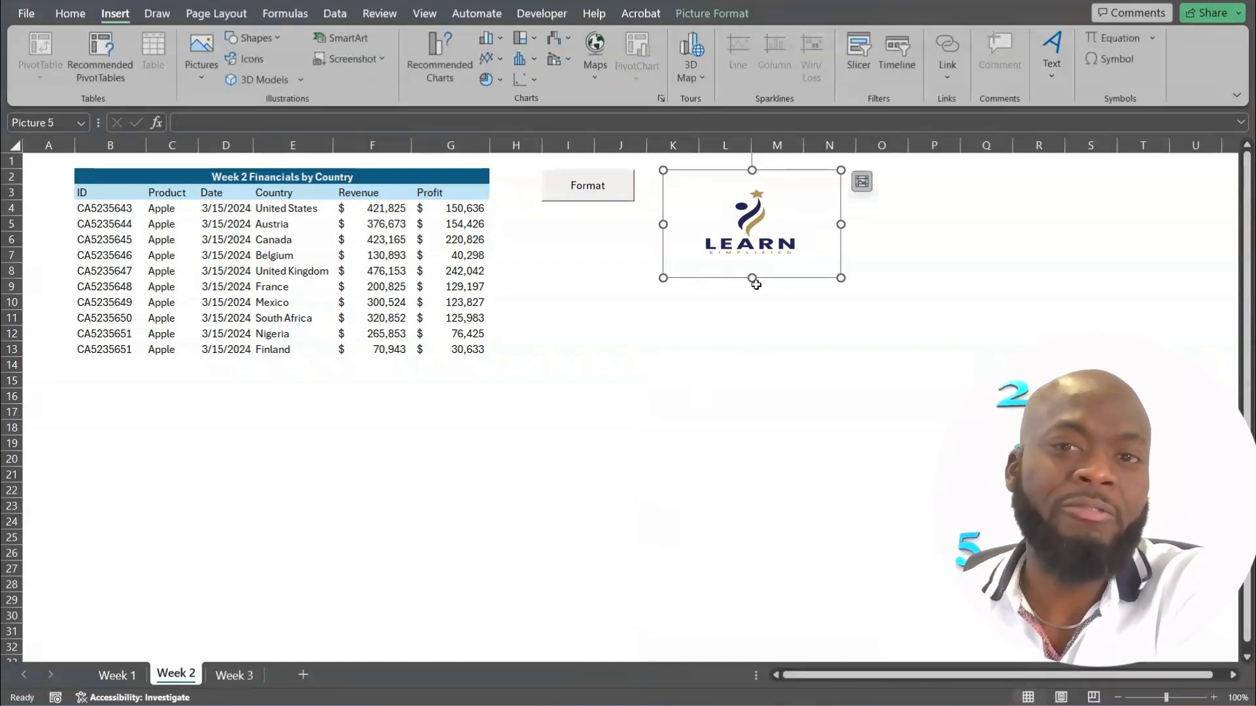
Run the macro from the logo picture and move the generated chart below the Week 2 table.
{"action": "left_click", "coordinate": [770, 353]}
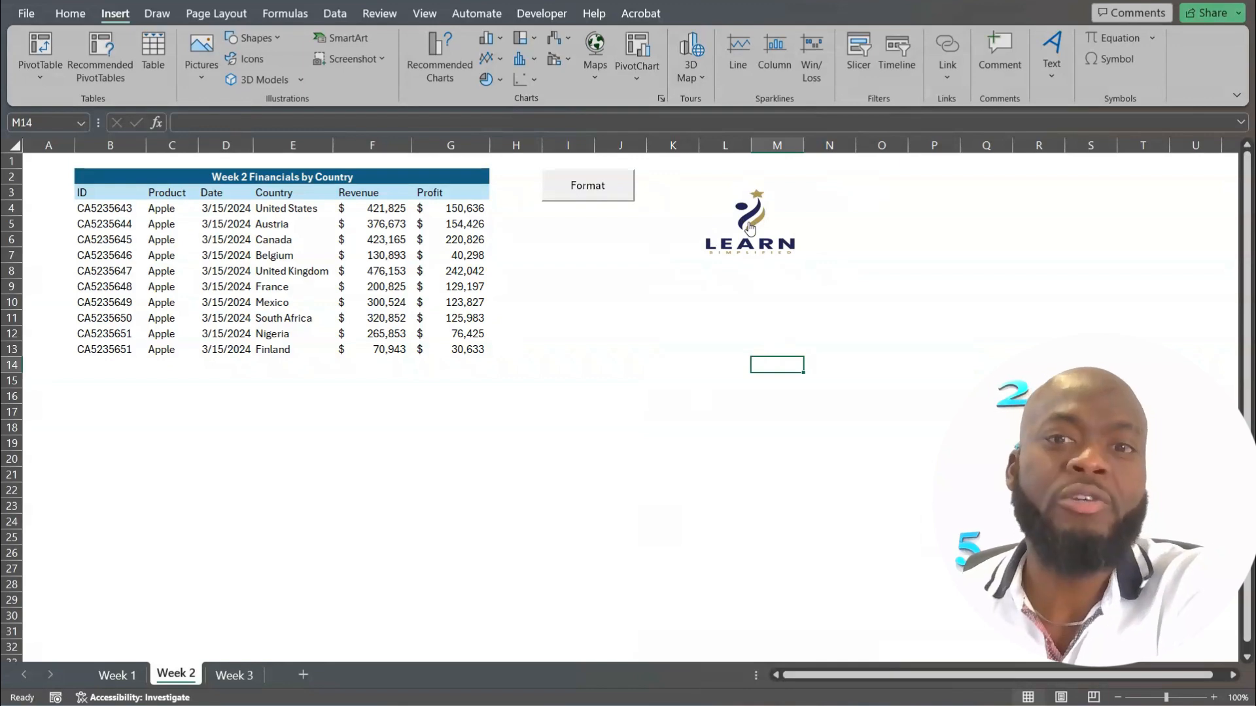
{"action": "left_click", "coordinate": [750, 228]}
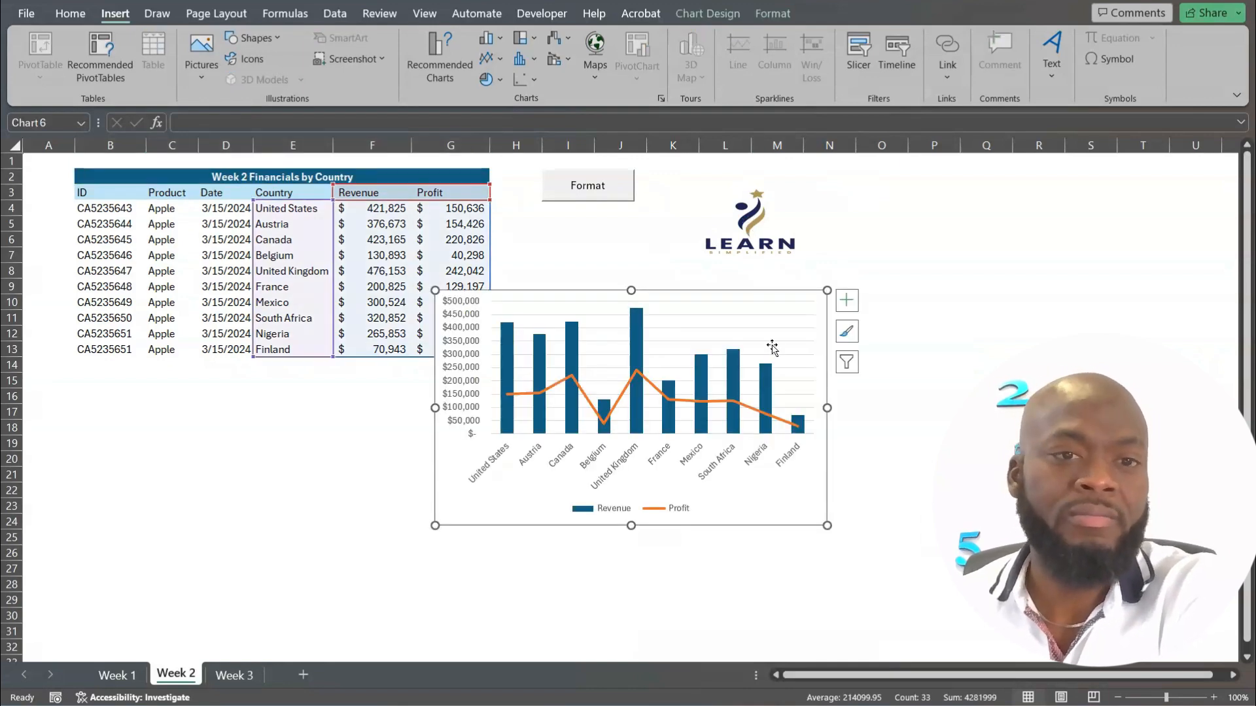
{"action": "left_click_drag", "start_coordinate": [785, 516], "coordinate": [552, 600]}
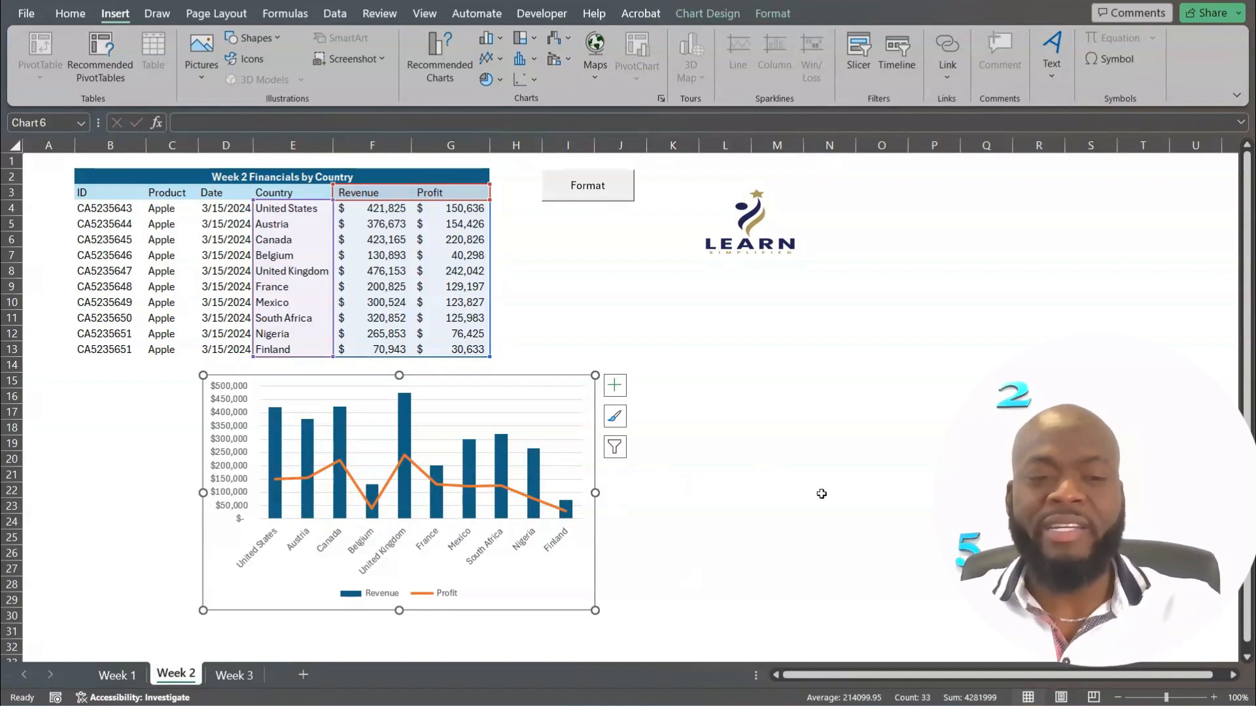
Compare the Week 3 table's rows 14 to 17 with the extent of the Week 2 table.
{"action": "left_click", "coordinate": [234, 675]}
{"action": "left_click", "coordinate": [602, 348]}
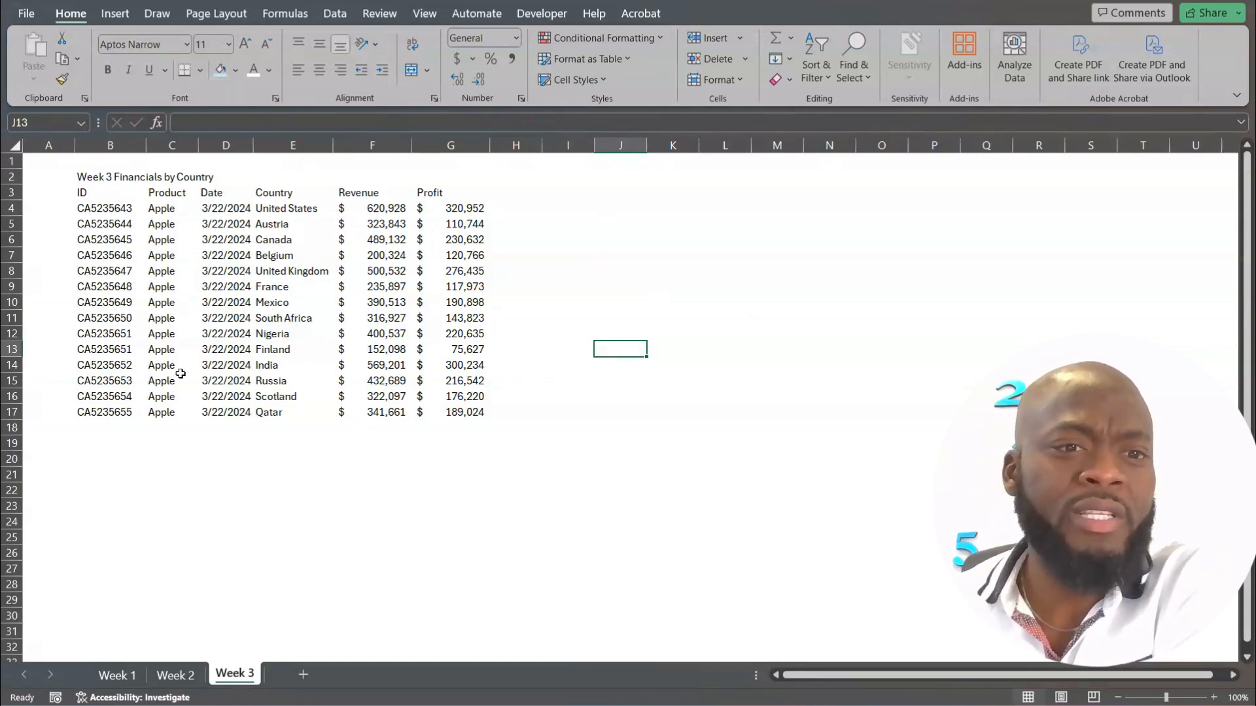
{"action": "left_click", "coordinate": [68, 364]}
{"action": "left_click_drag", "start_coordinate": [68, 364], "coordinate": [474, 412]}
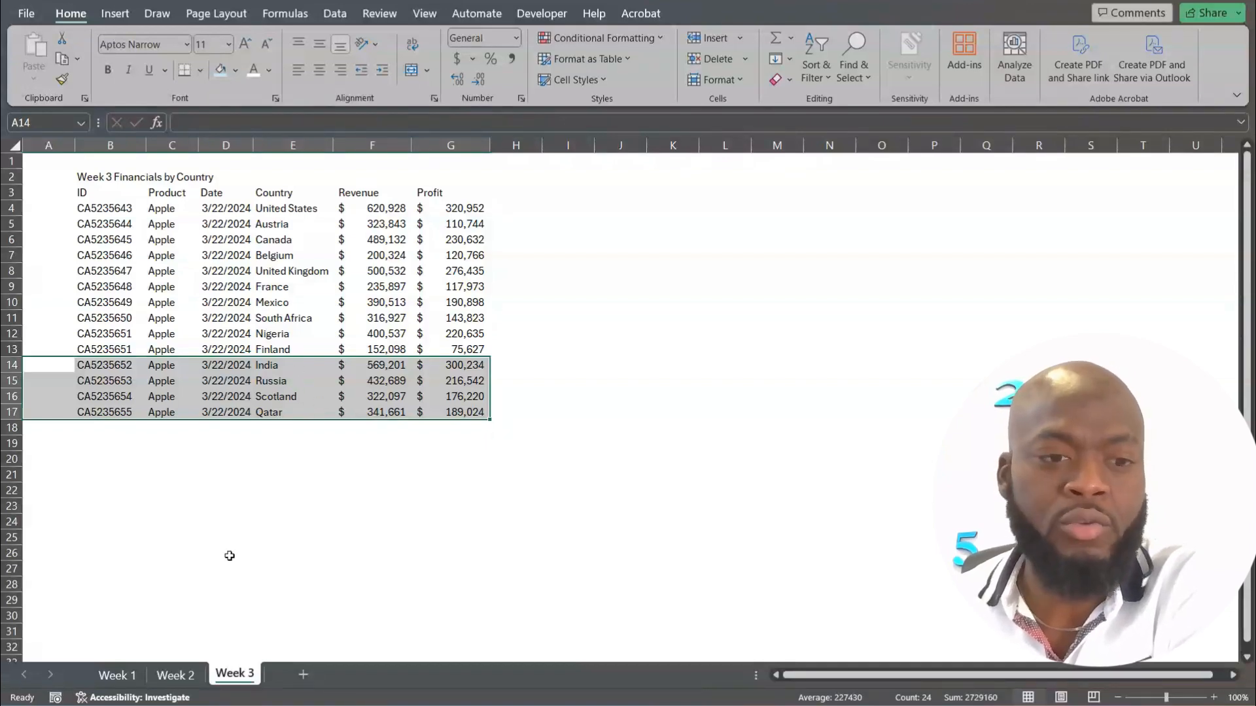
{"action": "left_click", "coordinate": [175, 675]}
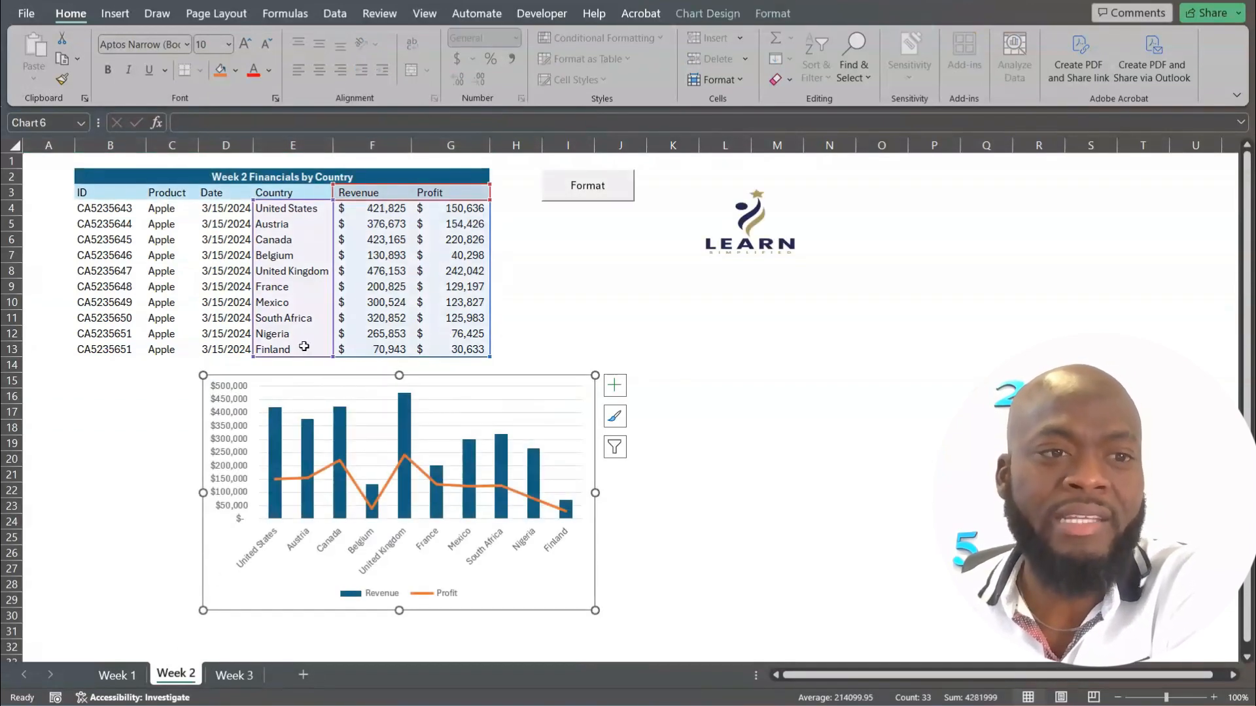
{"action": "left_click", "coordinate": [232, 675]}
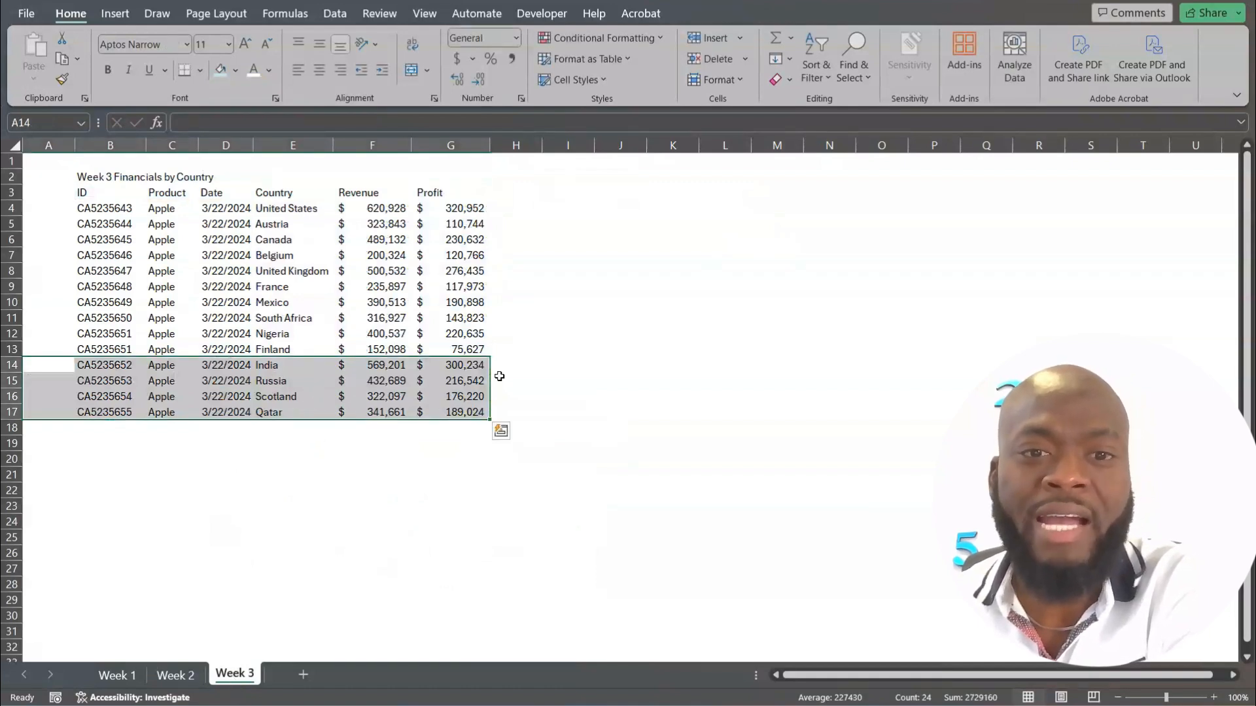
{"action": "left_click", "coordinate": [682, 377]}
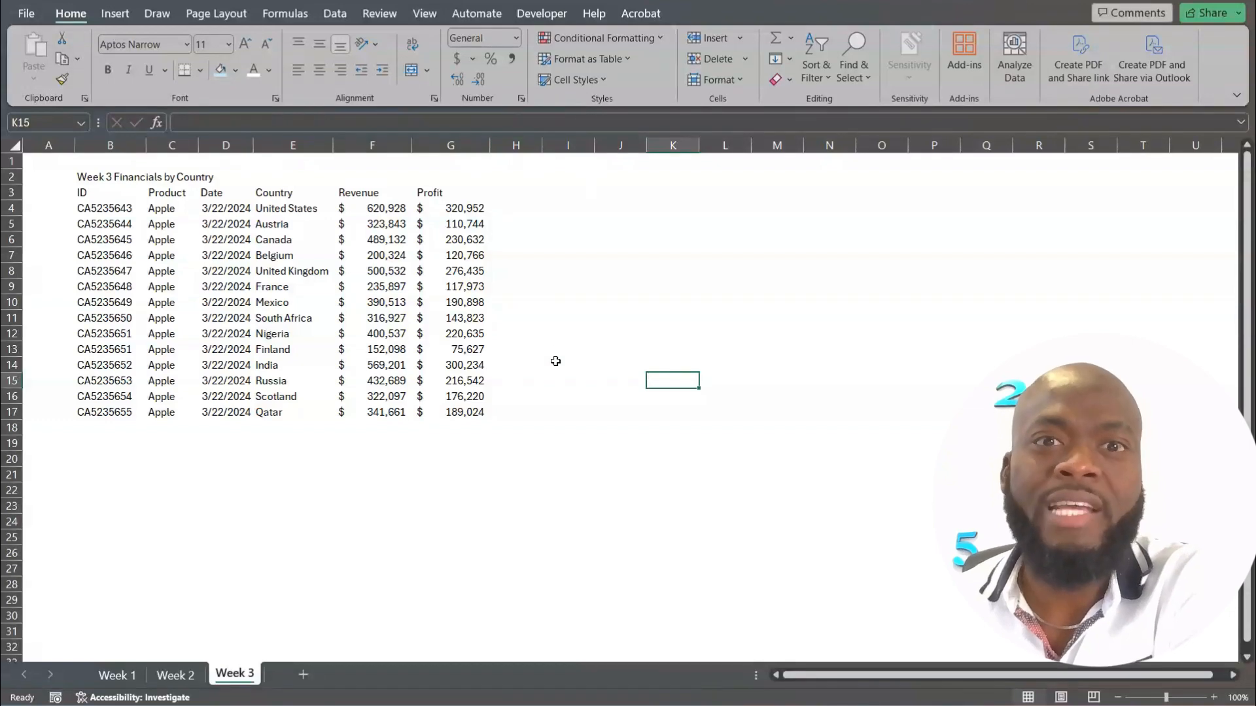
Run the Format macro on the Week 3 sheet.
{"action": "left_click", "coordinate": [540, 14]}
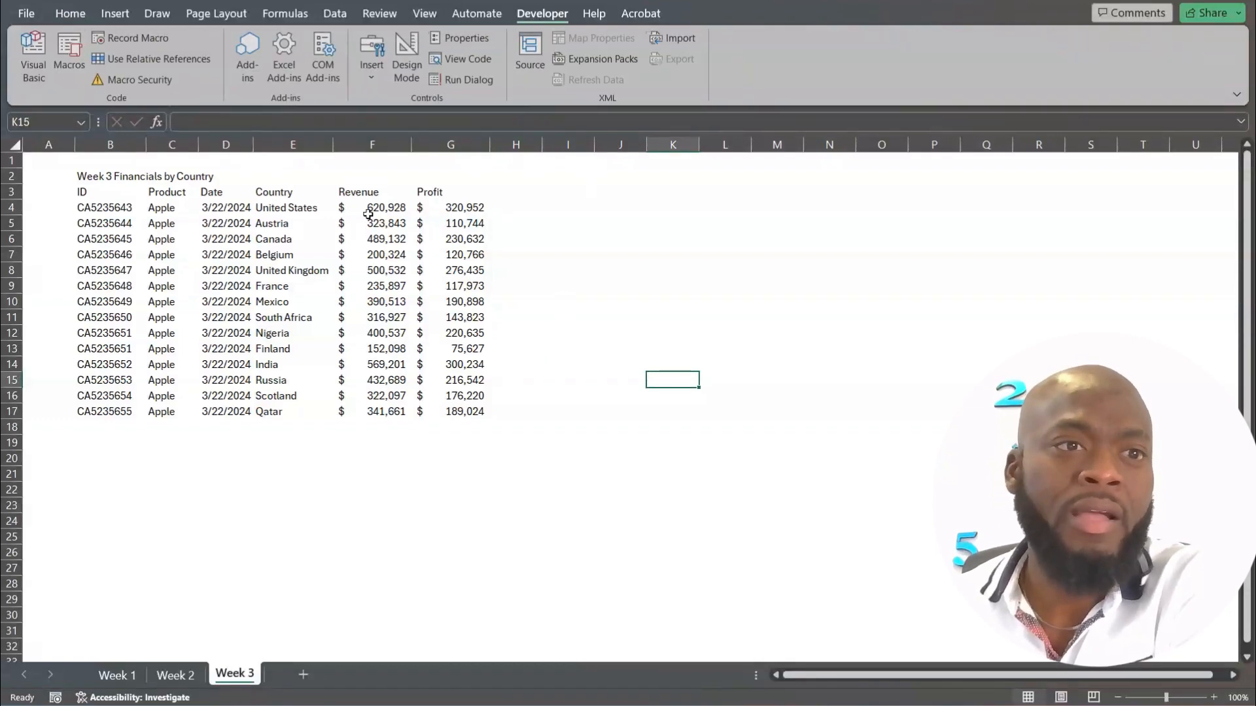
{"action": "left_click", "coordinate": [68, 54]}
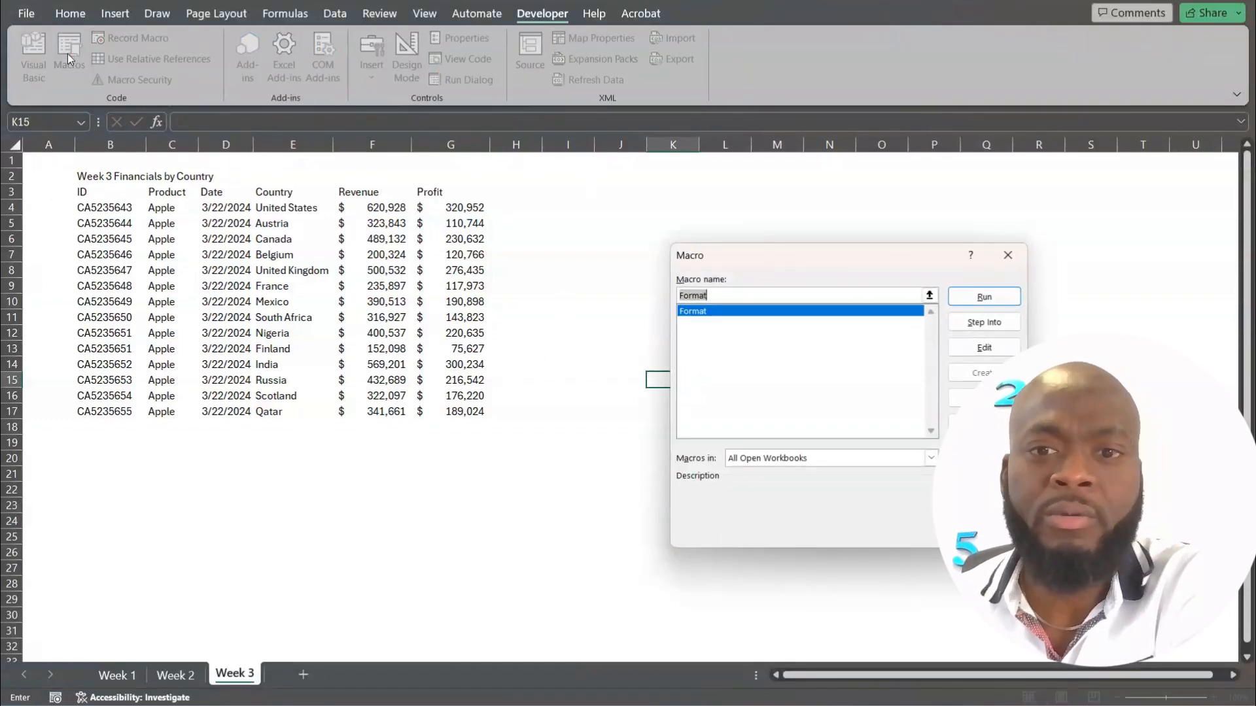
{"action": "left_click", "coordinate": [702, 314]}
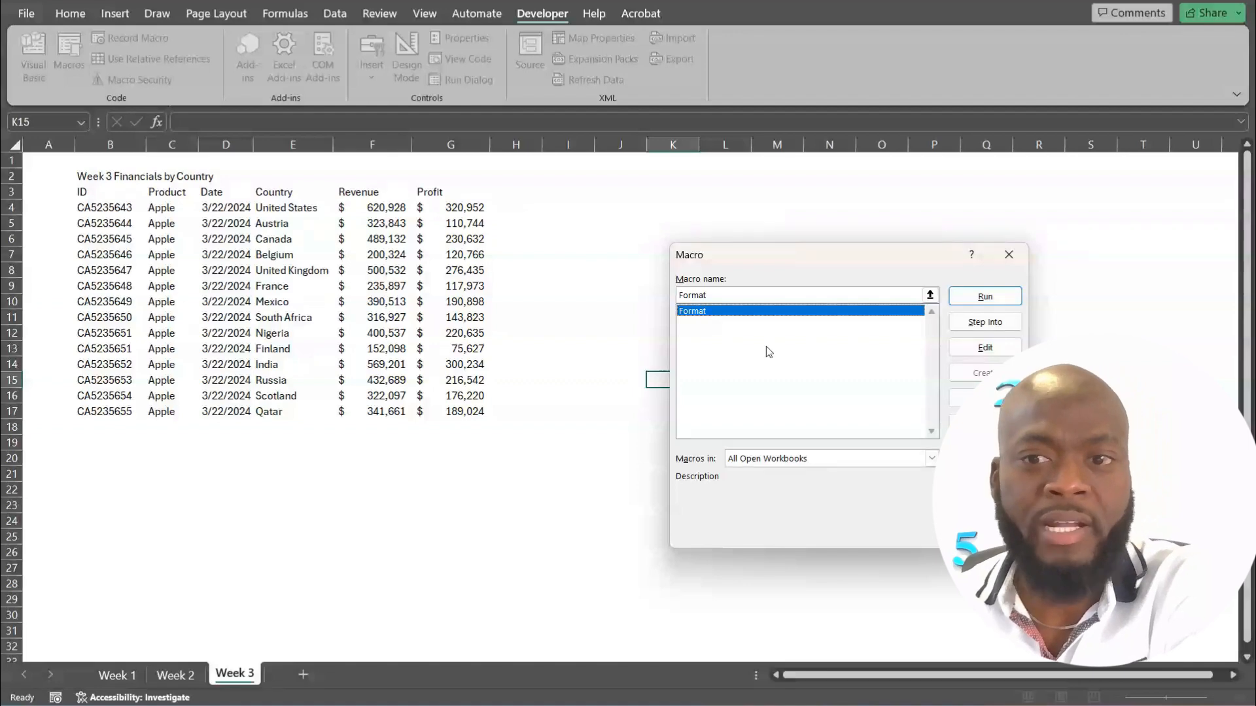
{"action": "left_click", "coordinate": [985, 296]}
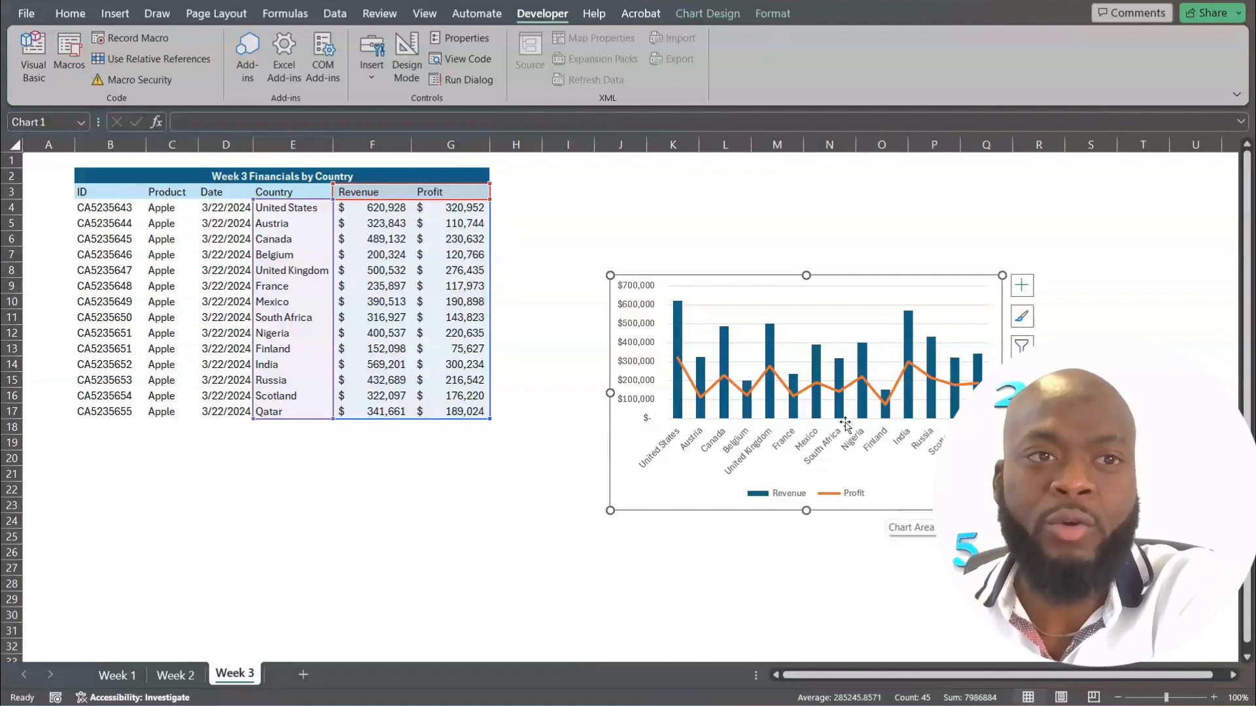
Open the Format macro for editing, move its code window higher, and examine the recorded VBA code.
{"action": "left_click", "coordinate": [71, 52]}
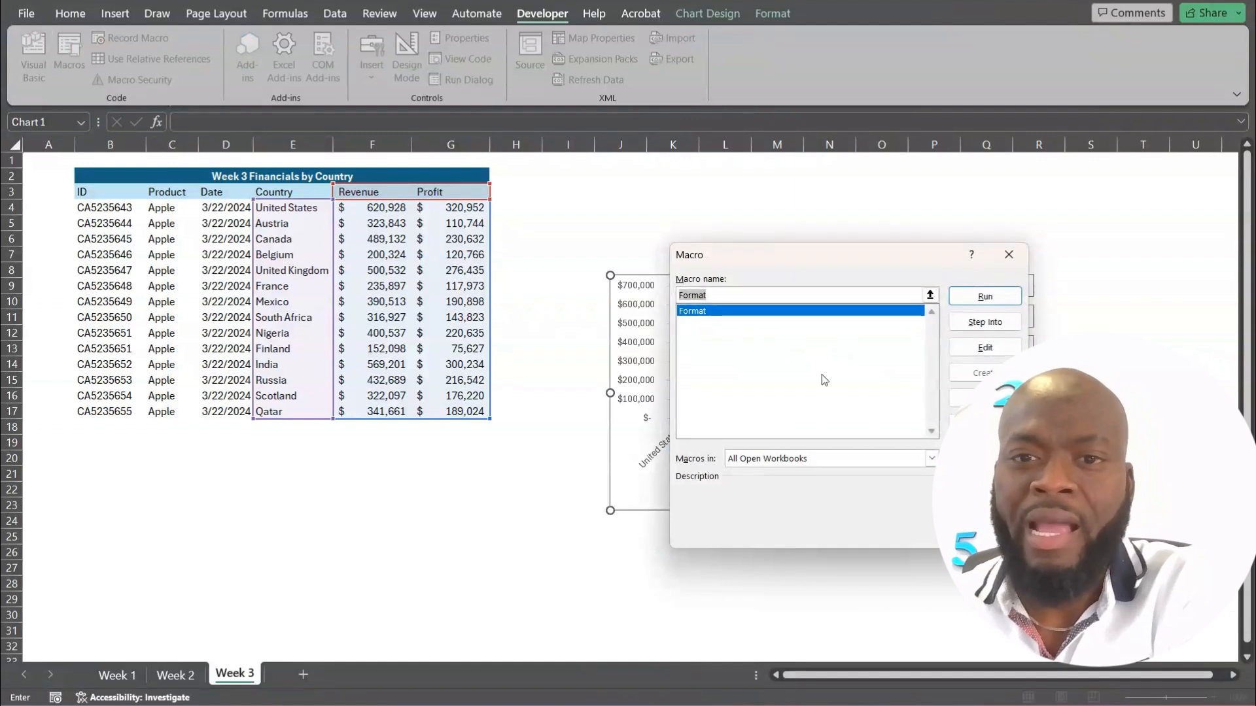
{"action": "left_click", "coordinate": [709, 312]}
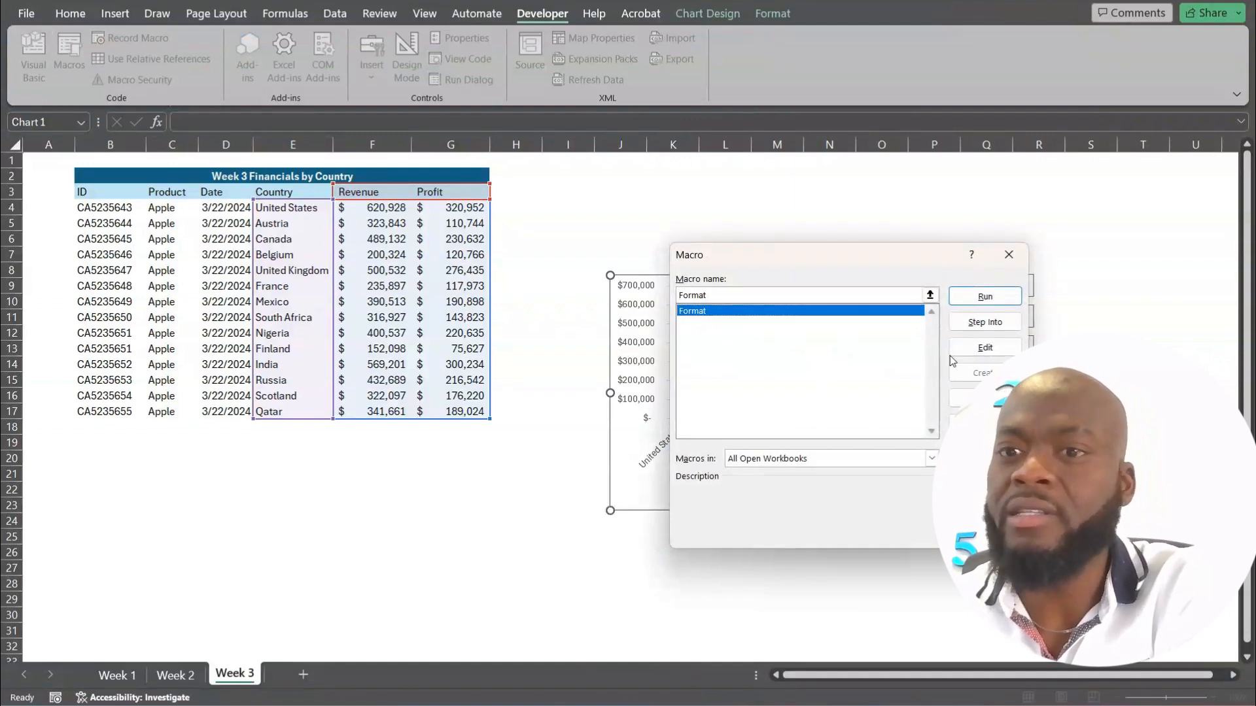
{"action": "left_click", "coordinate": [985, 348]}
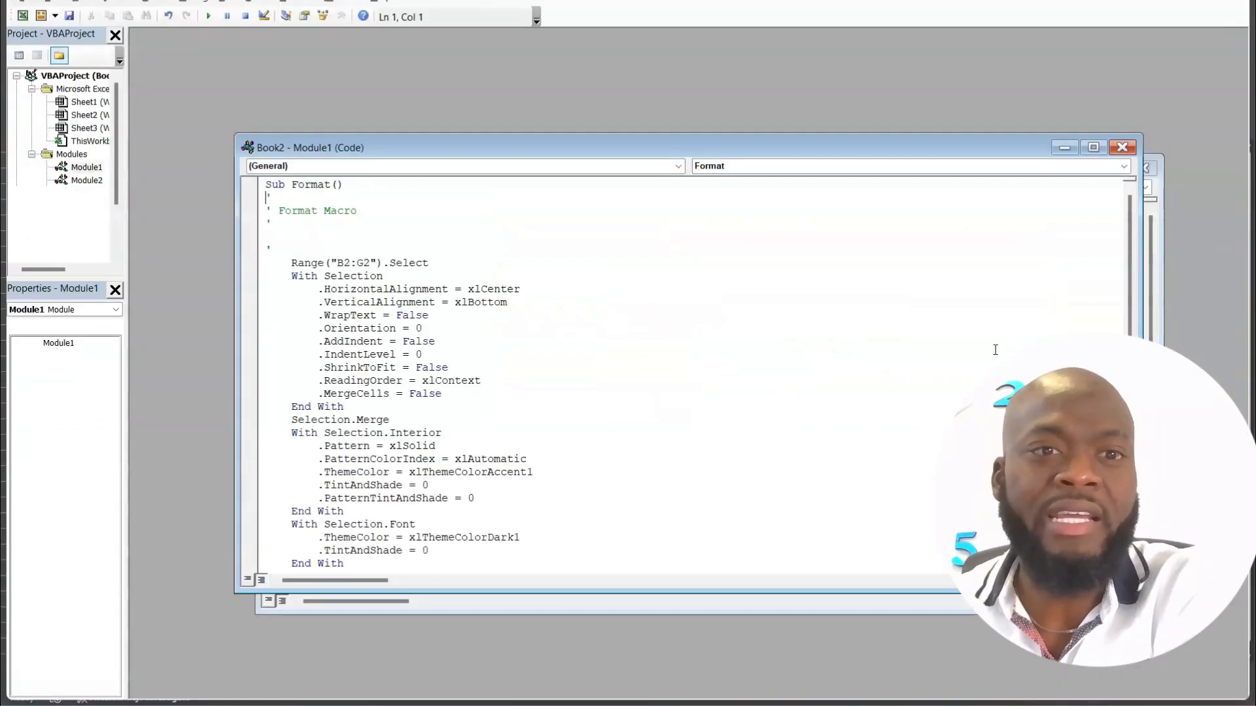
{"action": "left_click_drag", "start_coordinate": [630, 147], "coordinate": [606, 53]}
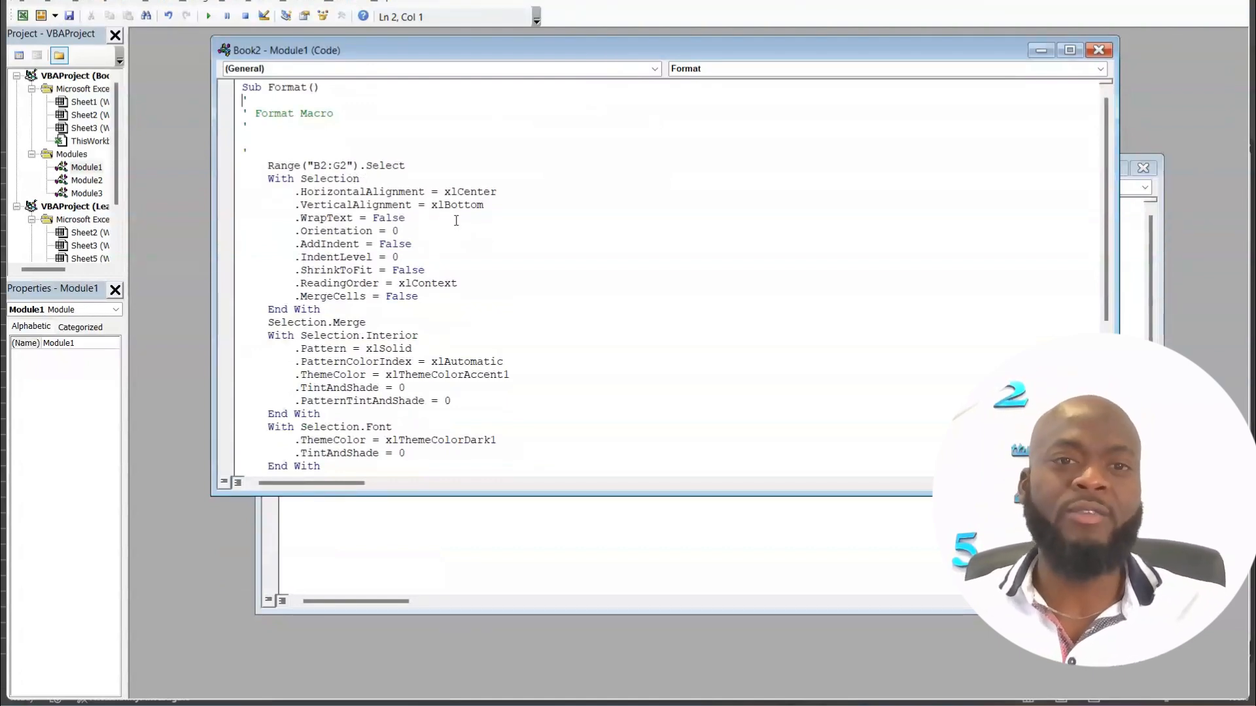
{"action": "left_click", "coordinate": [393, 218]}
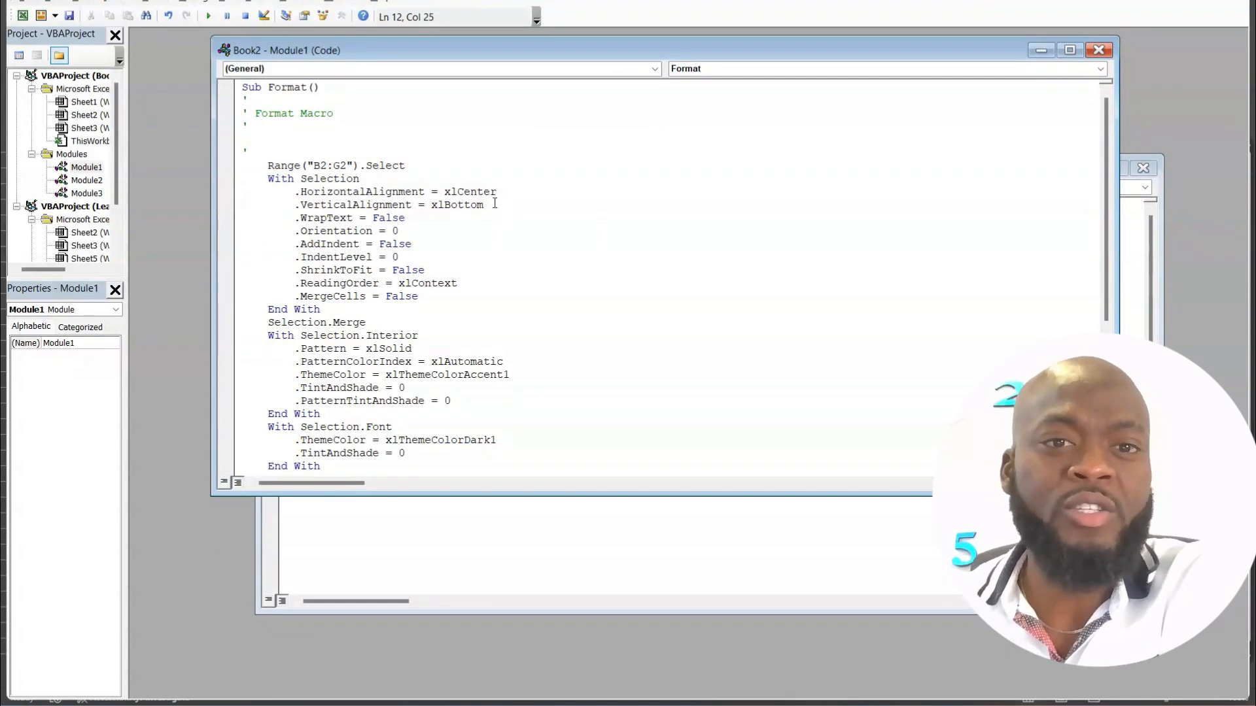
Highlight the HorizontalAlignment and VerticalAlignment lines in the Format macro's code to examine them.
{"action": "left_click_drag", "start_coordinate": [494, 204], "coordinate": [295, 194]}
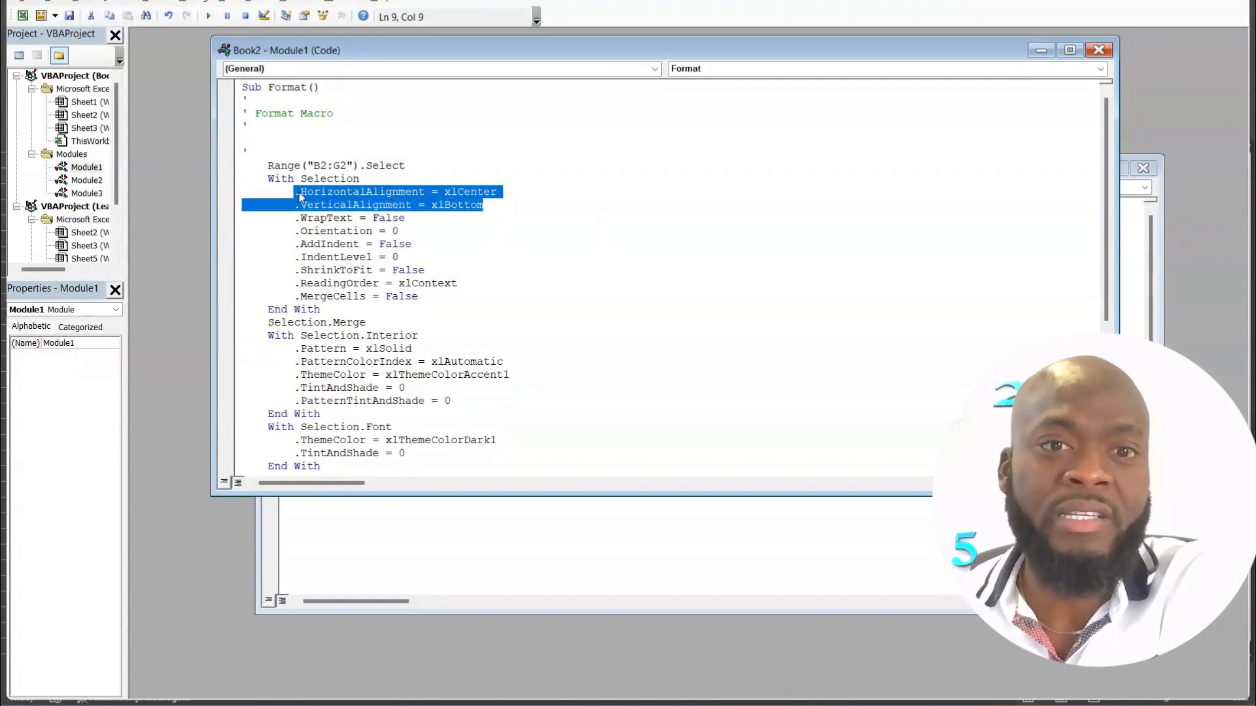
{"action": "left_click", "coordinate": [485, 191]}
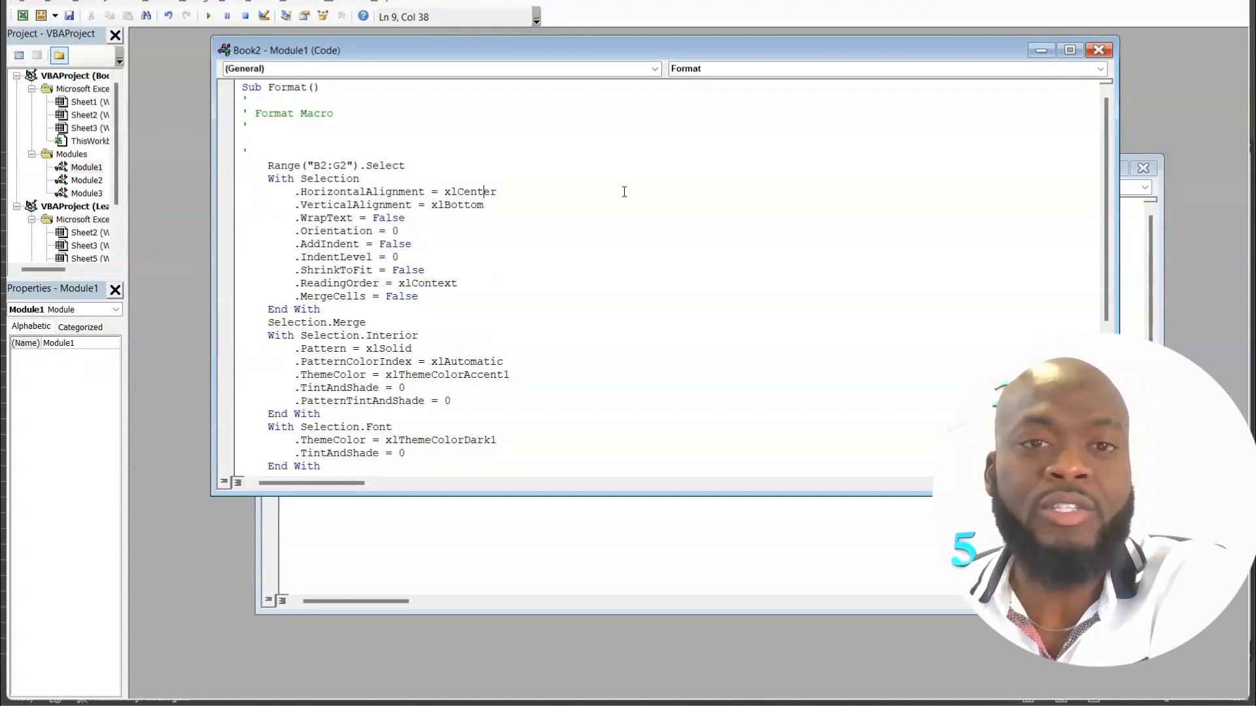
{"action": "left_click_drag", "start_coordinate": [494, 205], "coordinate": [295, 194]}
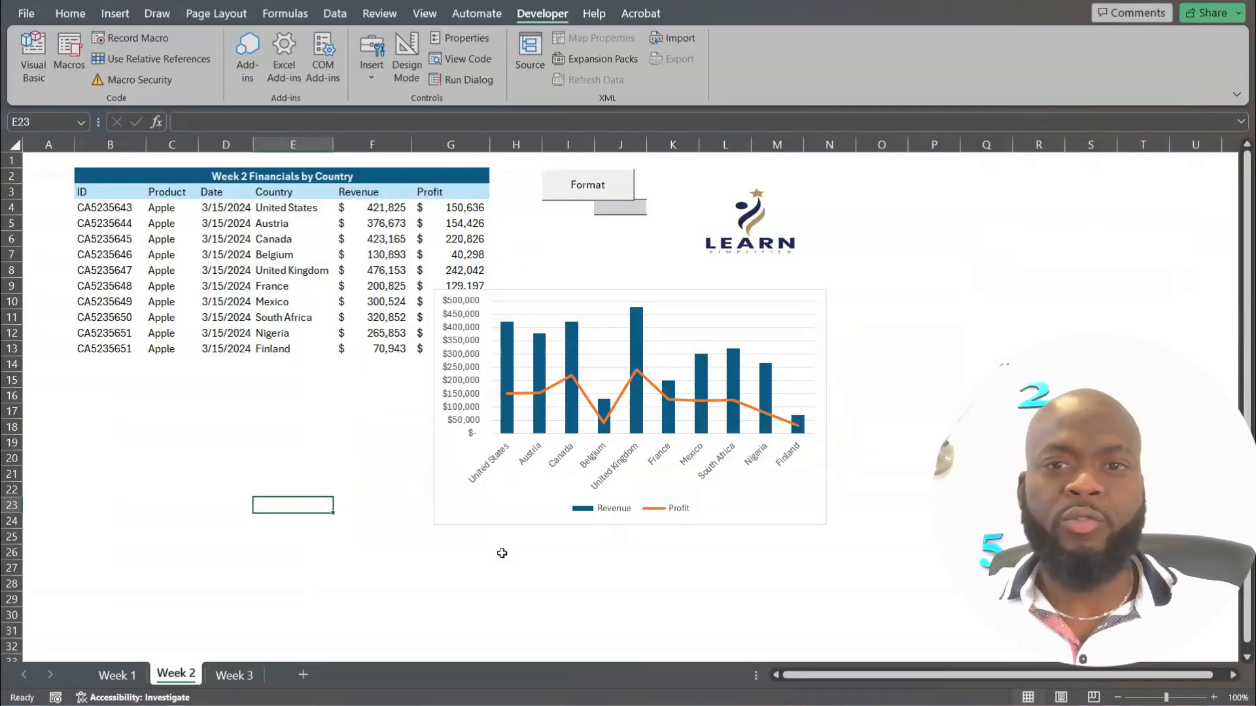
Review the formatted table and chart on the Week 1 sheet, and return to the Week 2 sheet.
{"action": "left_click", "coordinate": [115, 675]}
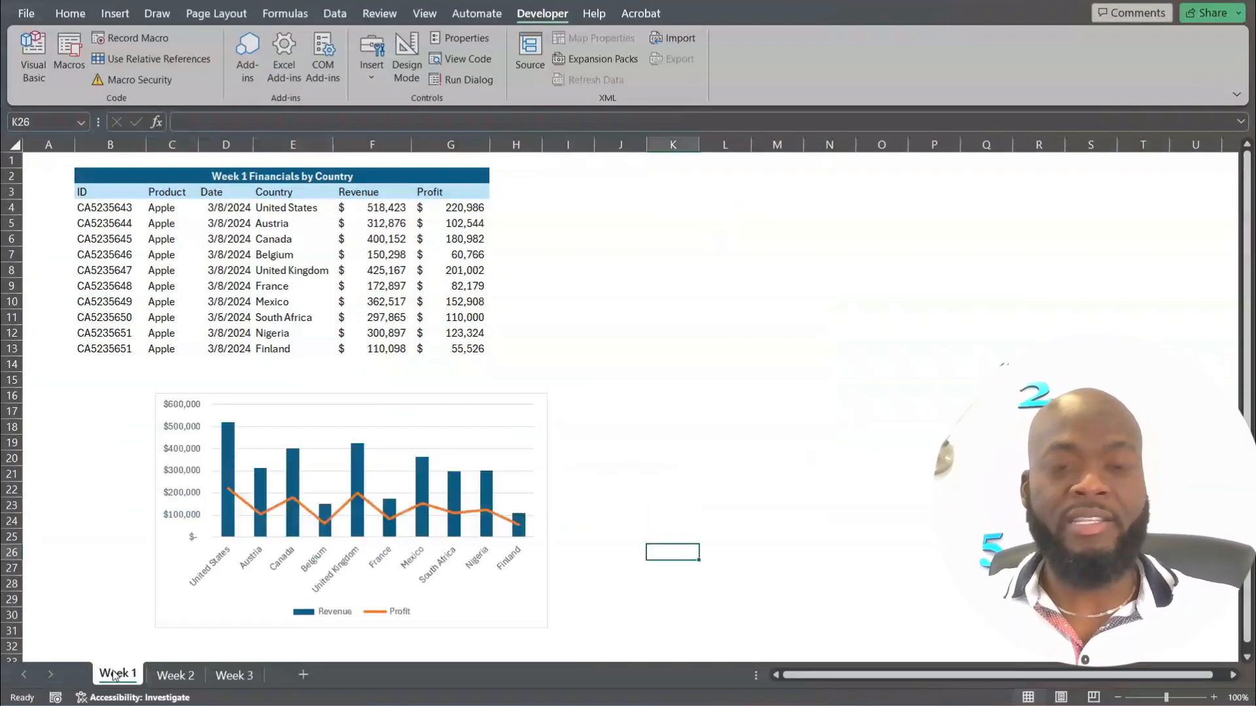
{"action": "left_click", "coordinate": [178, 677]}
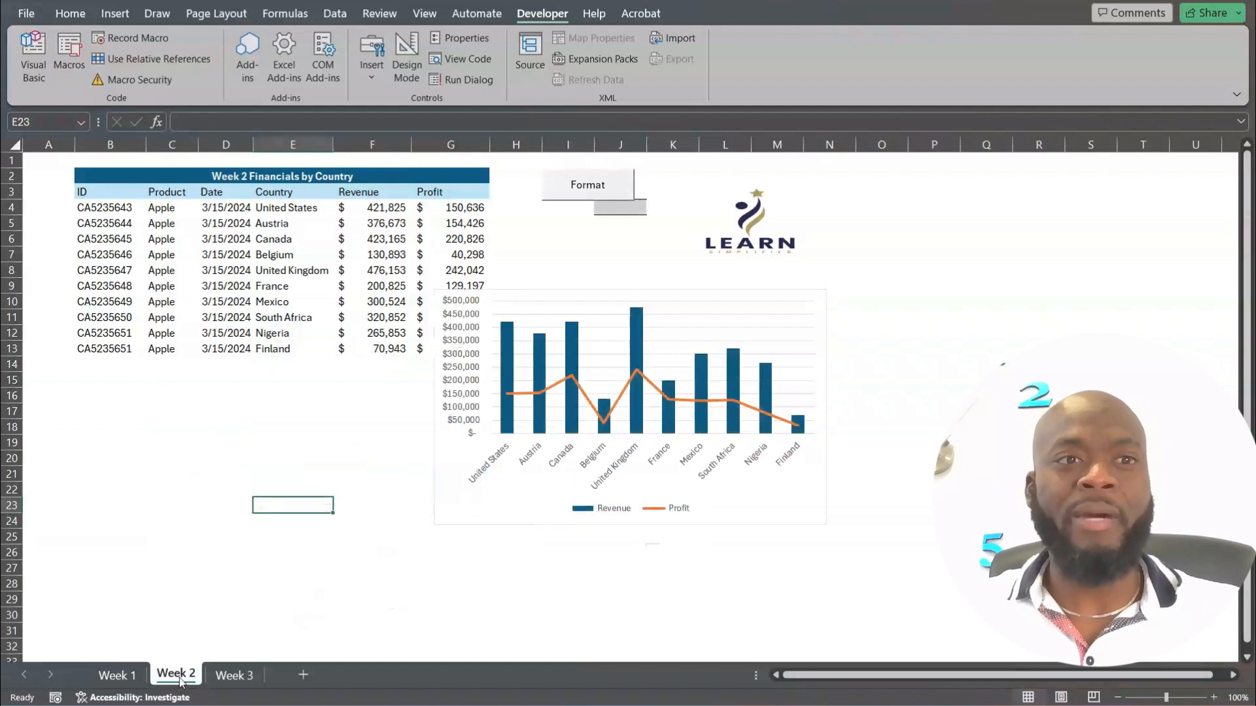
Save the workbook to the personal OneDrive as Training in the Excel Macro-Enabled Workbook (*.xlsm) format.
{"action": "left_click", "coordinate": [27, 14]}
{"action": "left_click", "coordinate": [53, 263]}
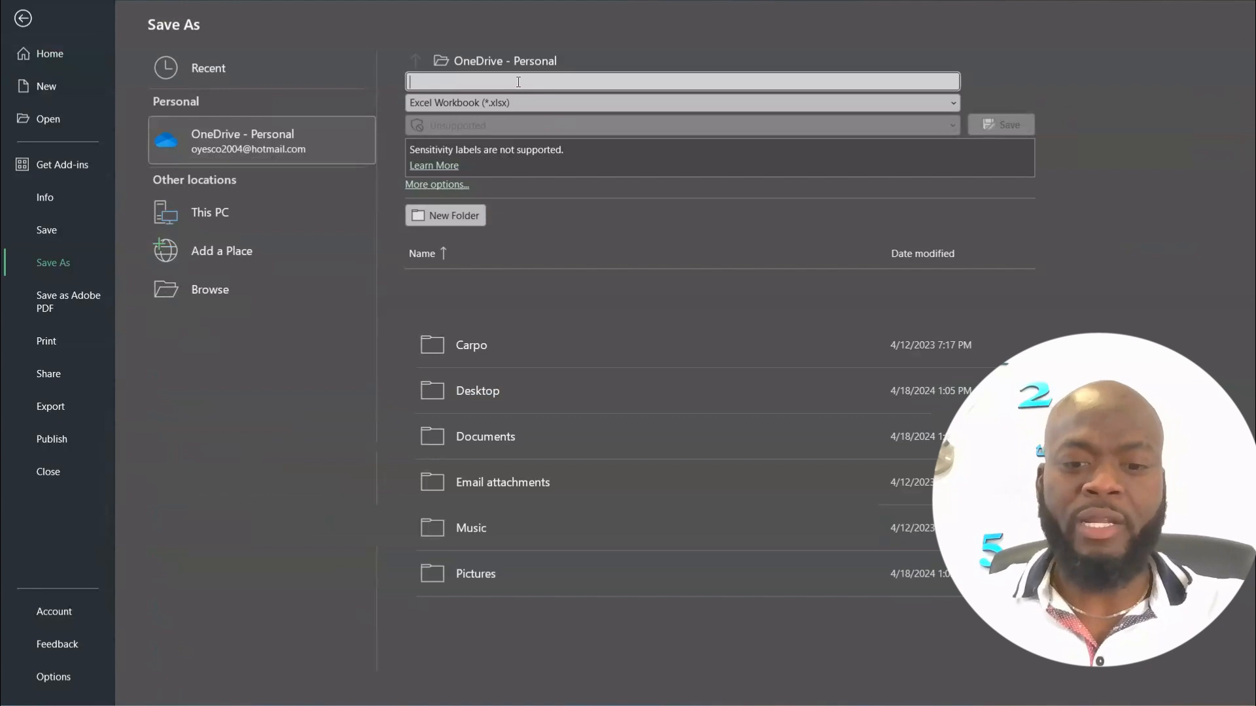
{"action": "type", "text": "Training"}
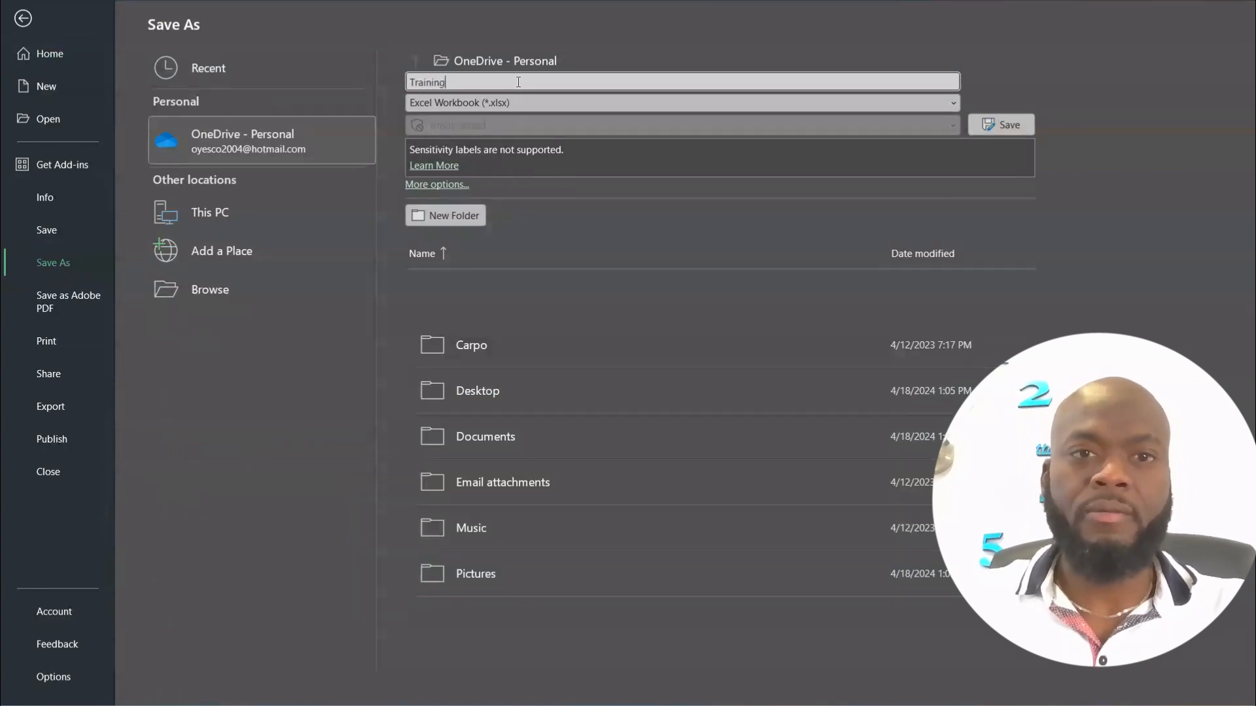
{"action": "left_click", "coordinate": [952, 104]}
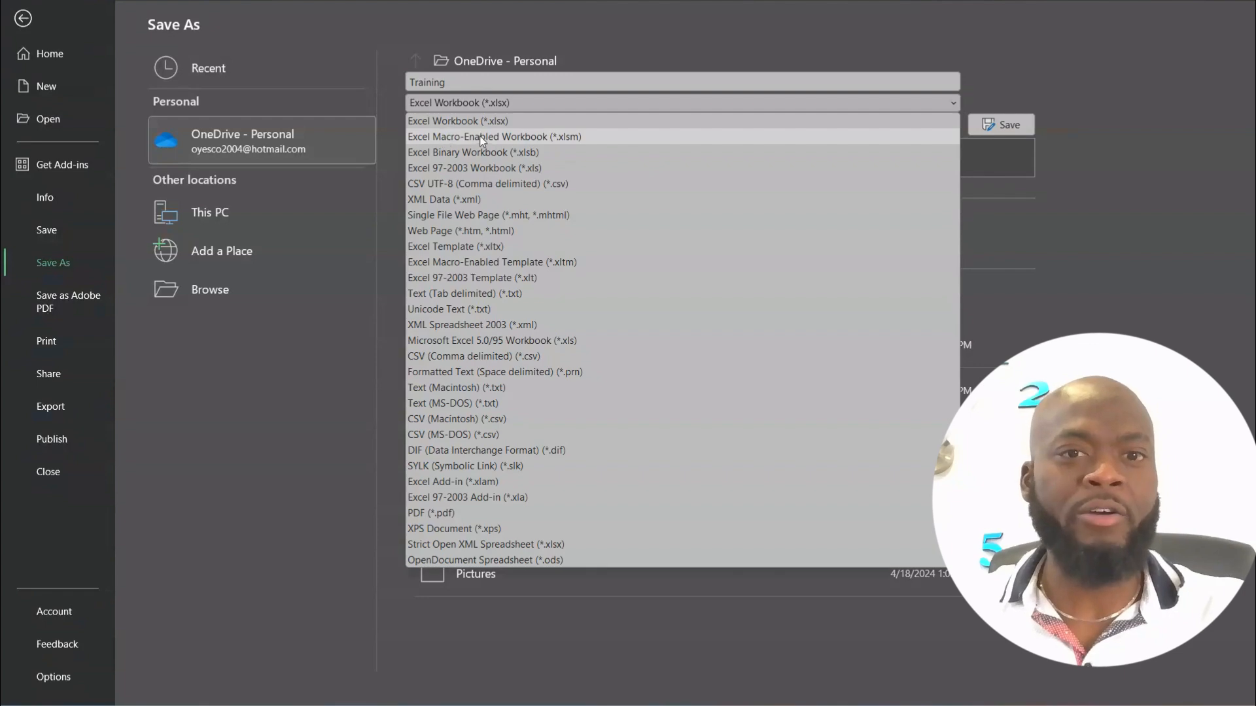
{"action": "left_click", "coordinate": [550, 136]}
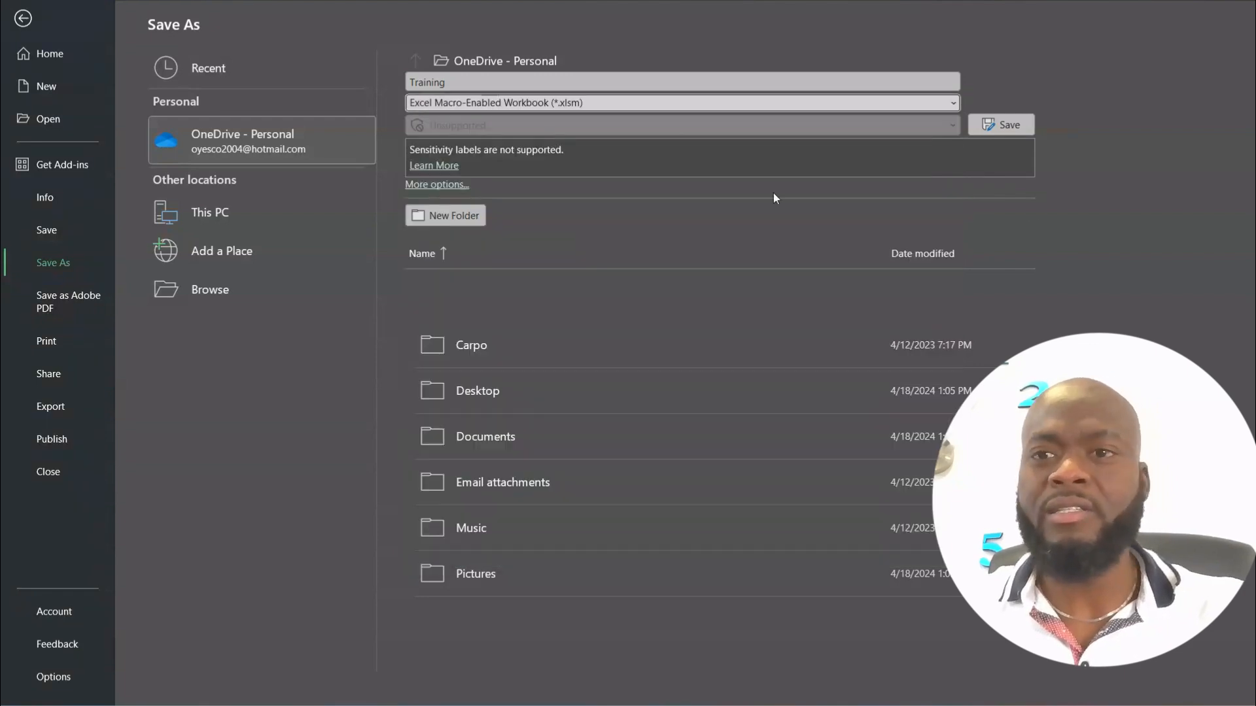
{"action": "left_click", "coordinate": [1019, 126]}
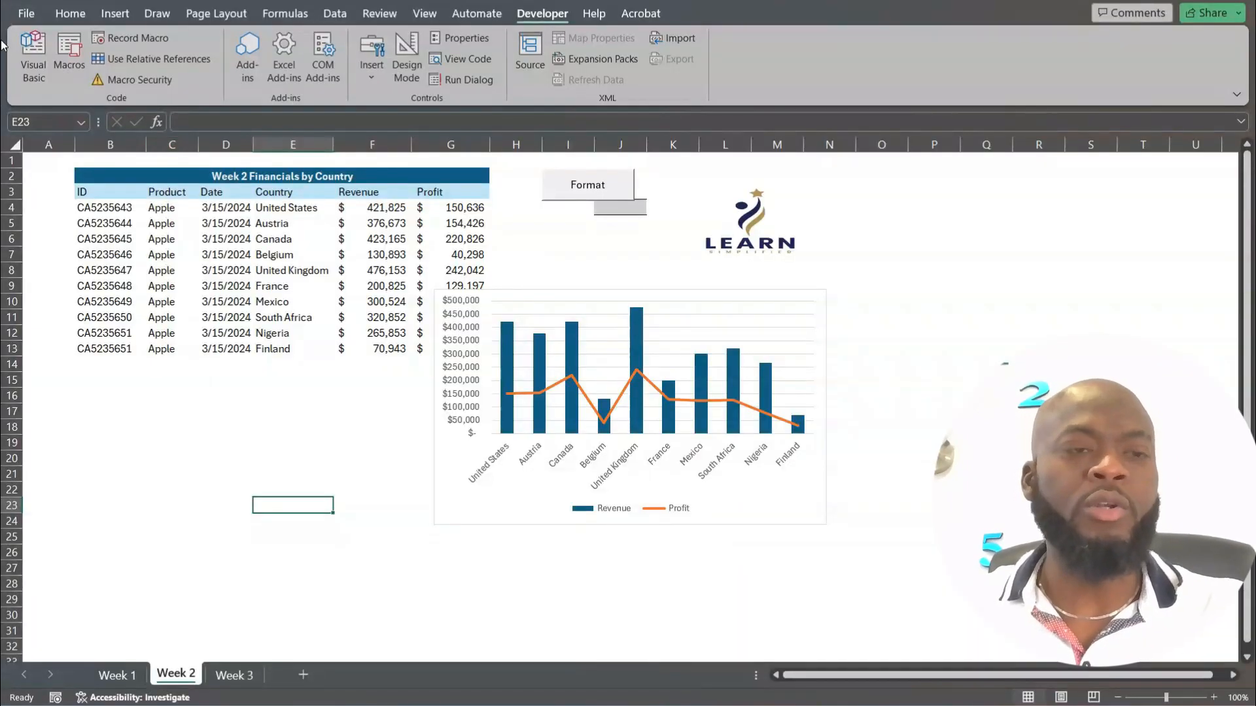